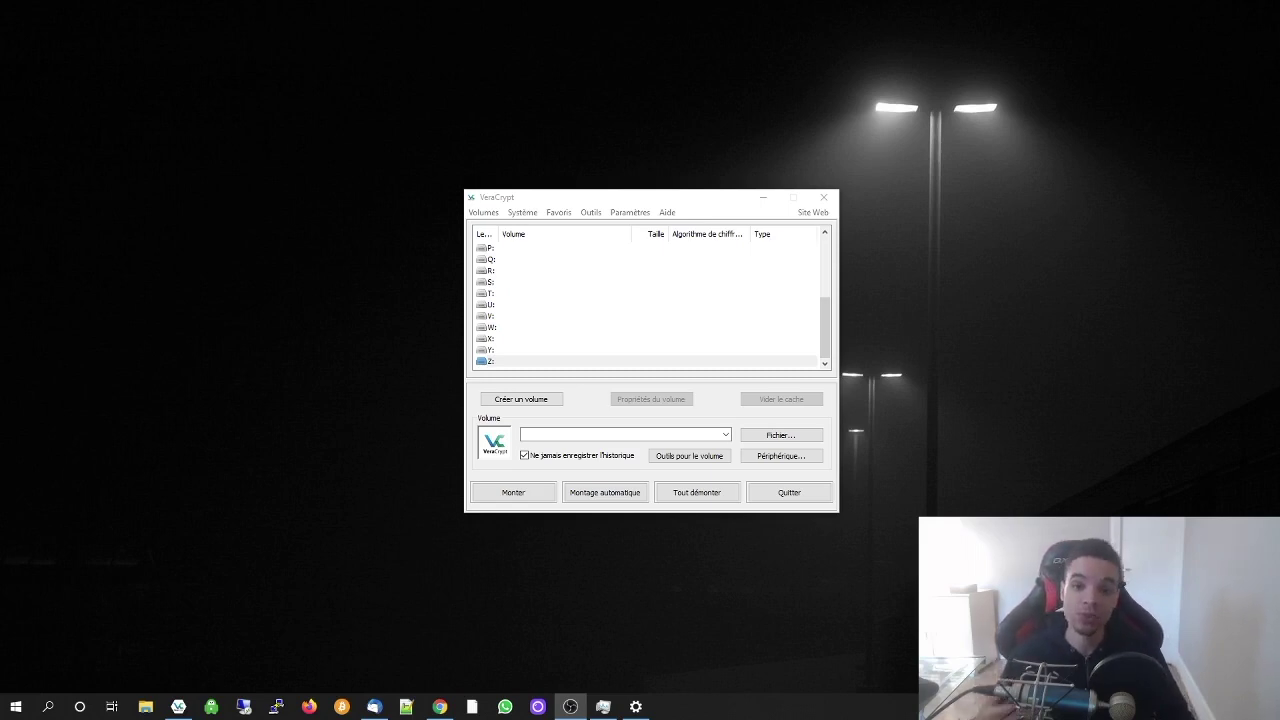
Start VeraCrypt's volume creation wizard and choose to create an encrypted file container
left_click_drag(613, 200, 613, 147)
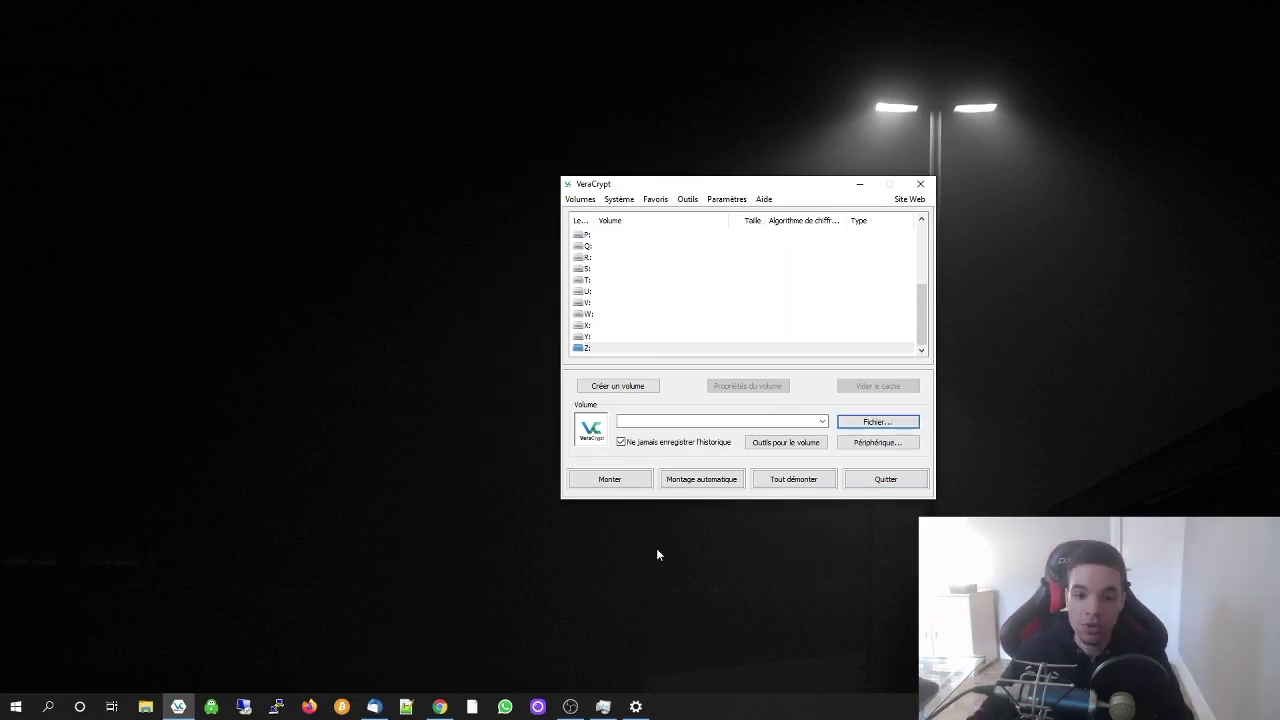
left_click(618, 386)
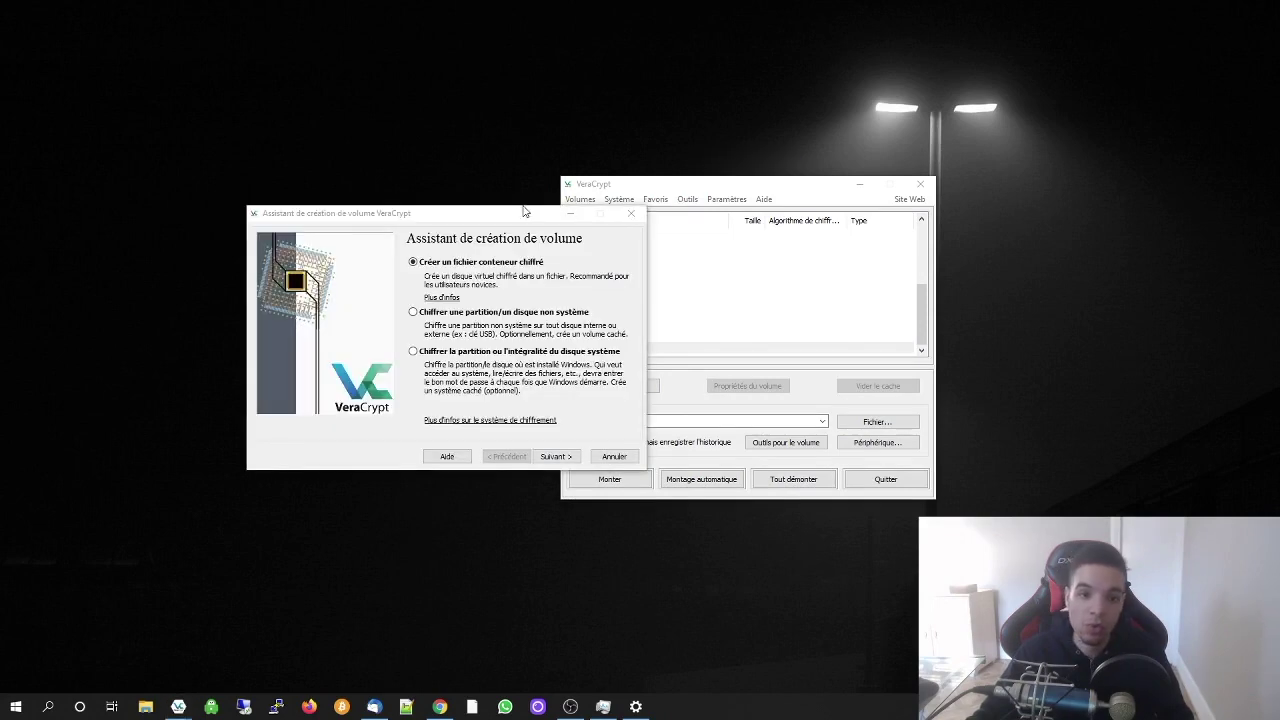
left_click_drag(522, 210, 640, 204)
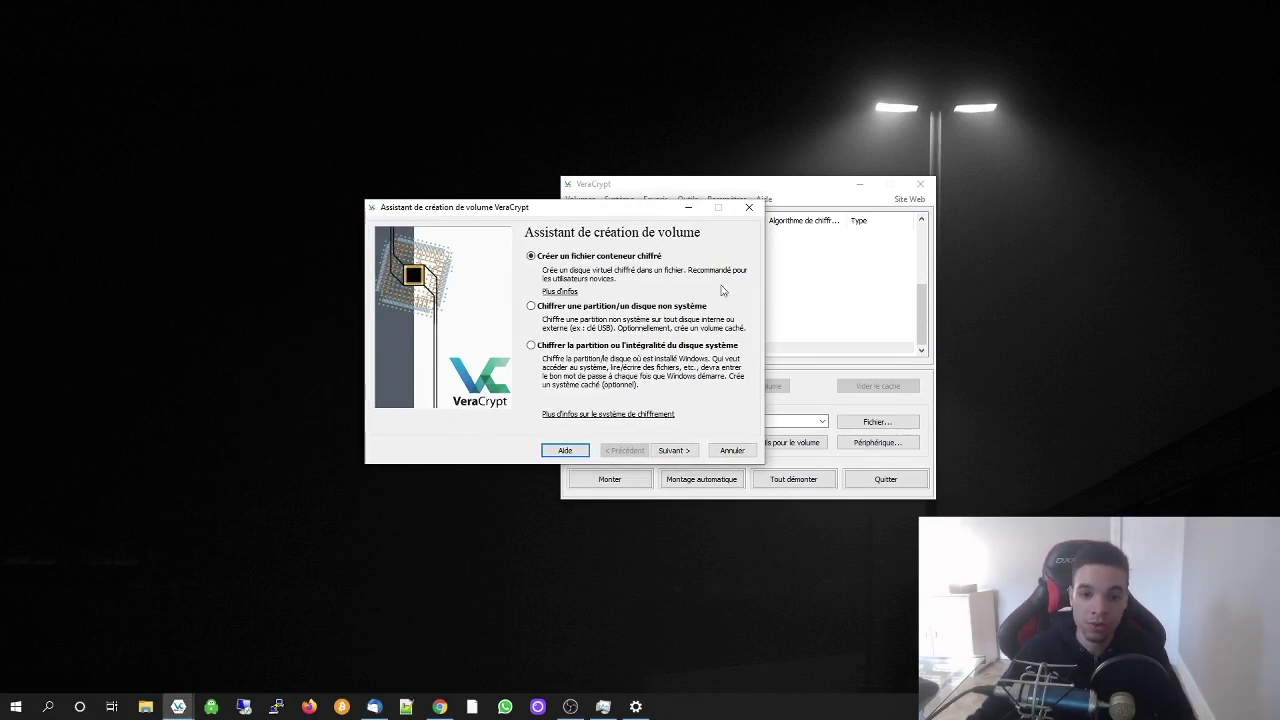
left_click(580, 195)
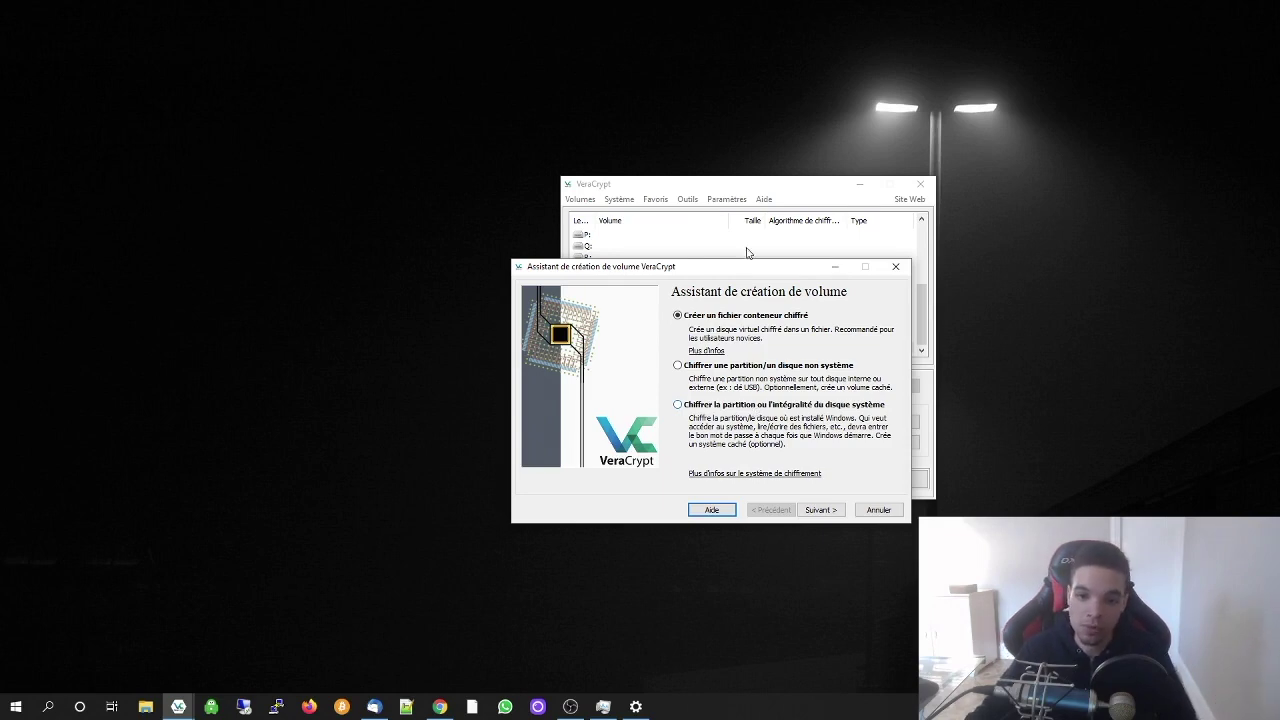
left_click_drag(769, 268, 667, 249)
left_click(716, 491)
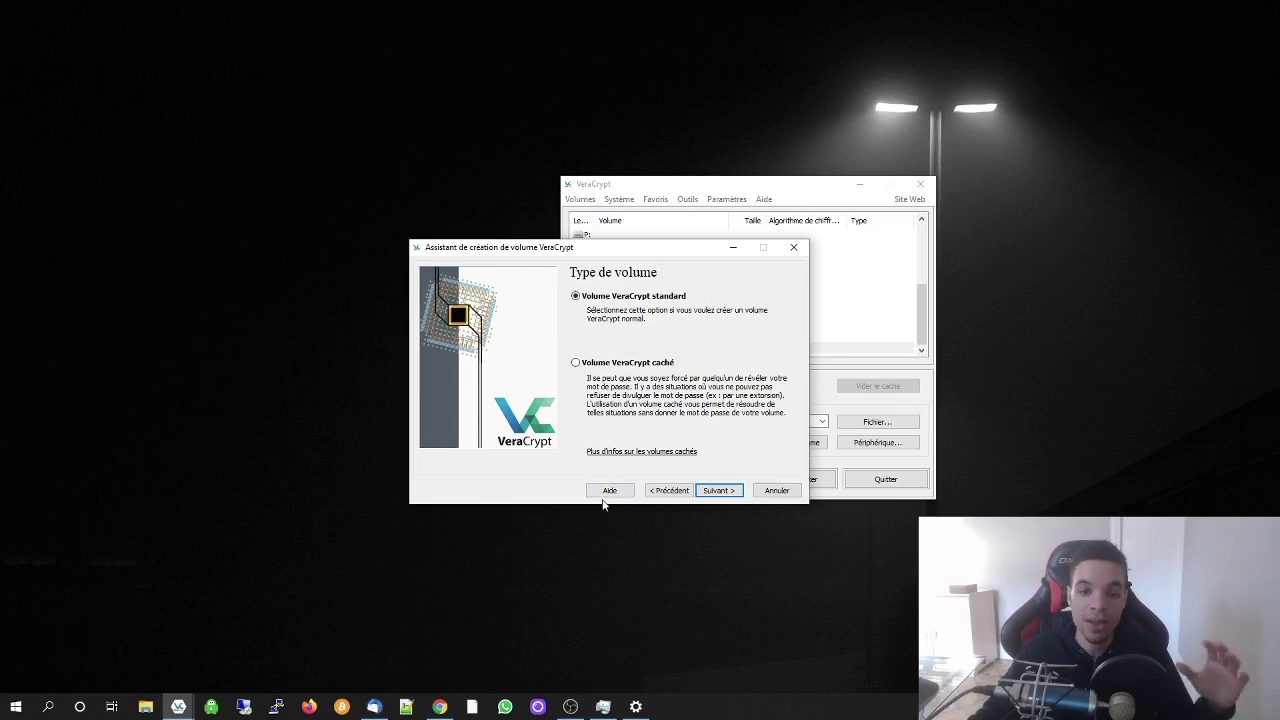
Create a standard volume whose container file is named 'test' on the Desktop
left_click(718, 490)
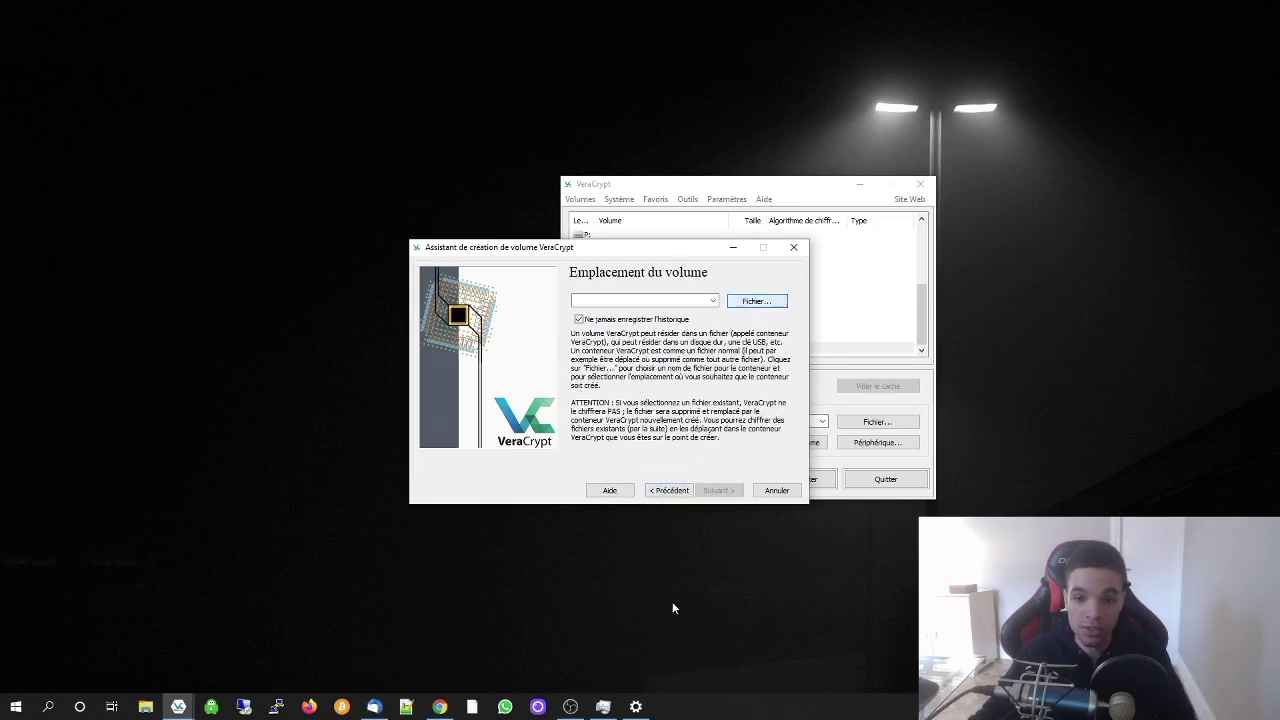
left_click(498, 340)
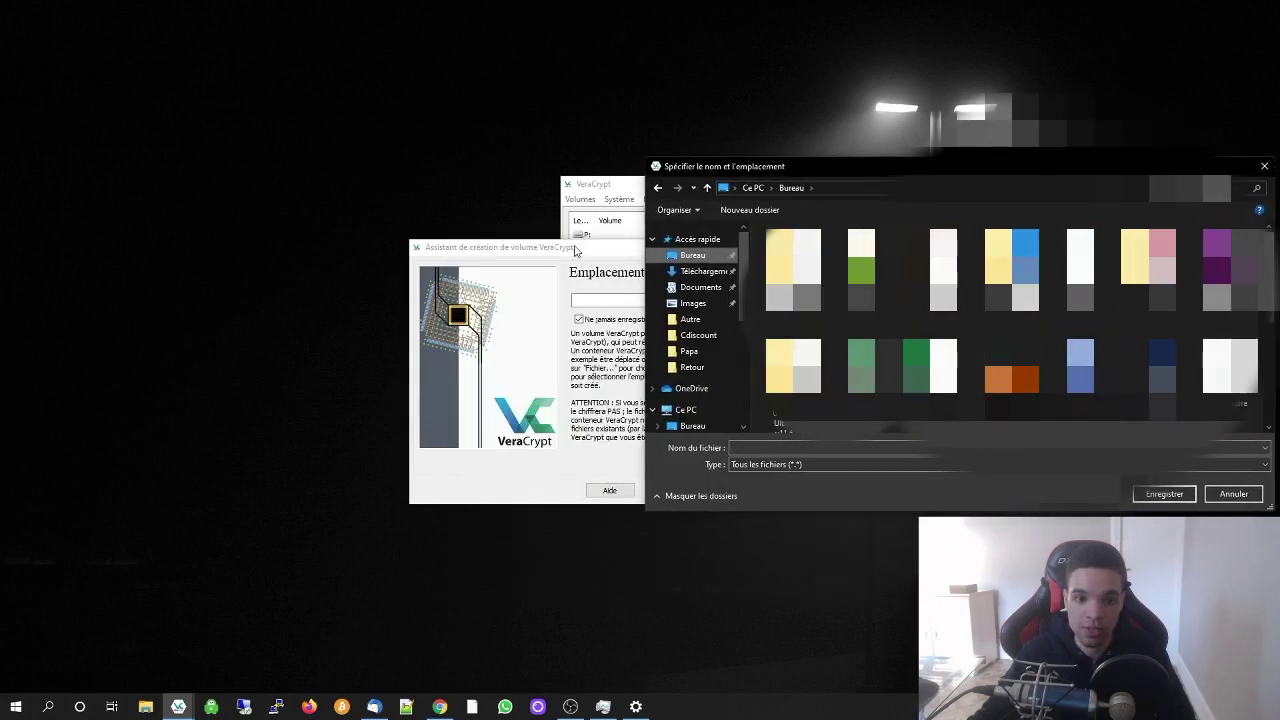
left_click(800, 448)
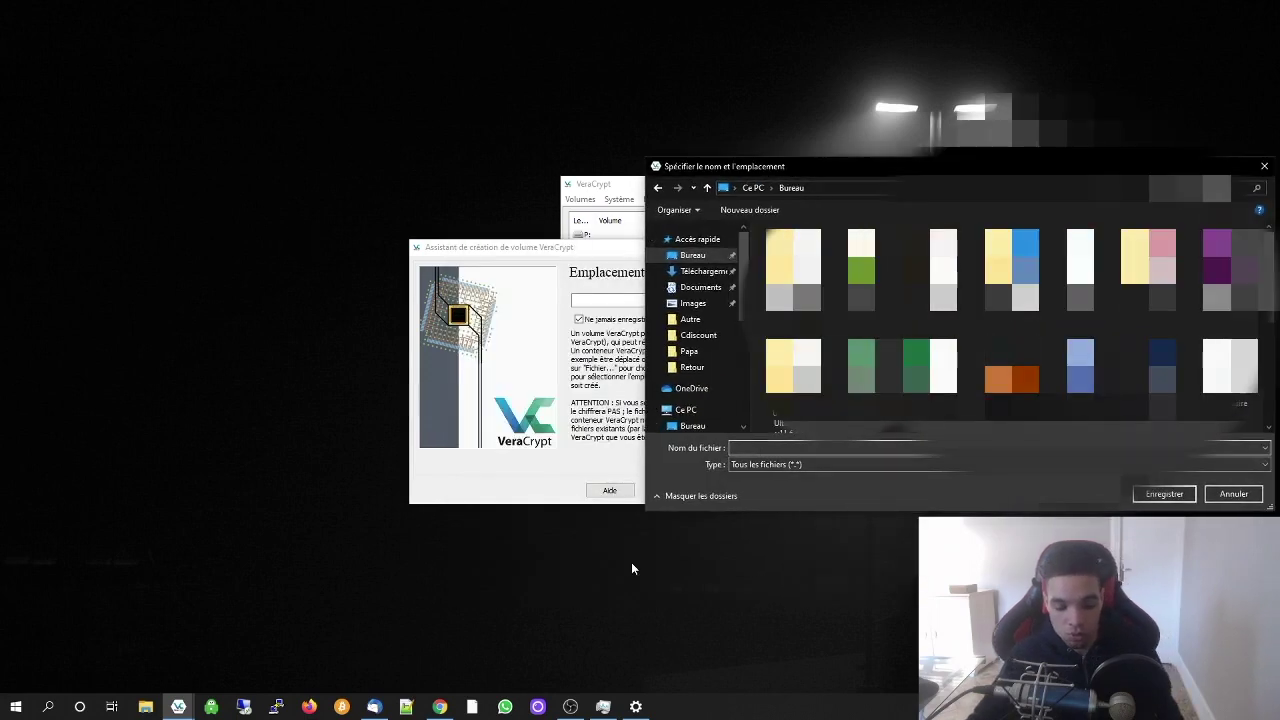
type("test")
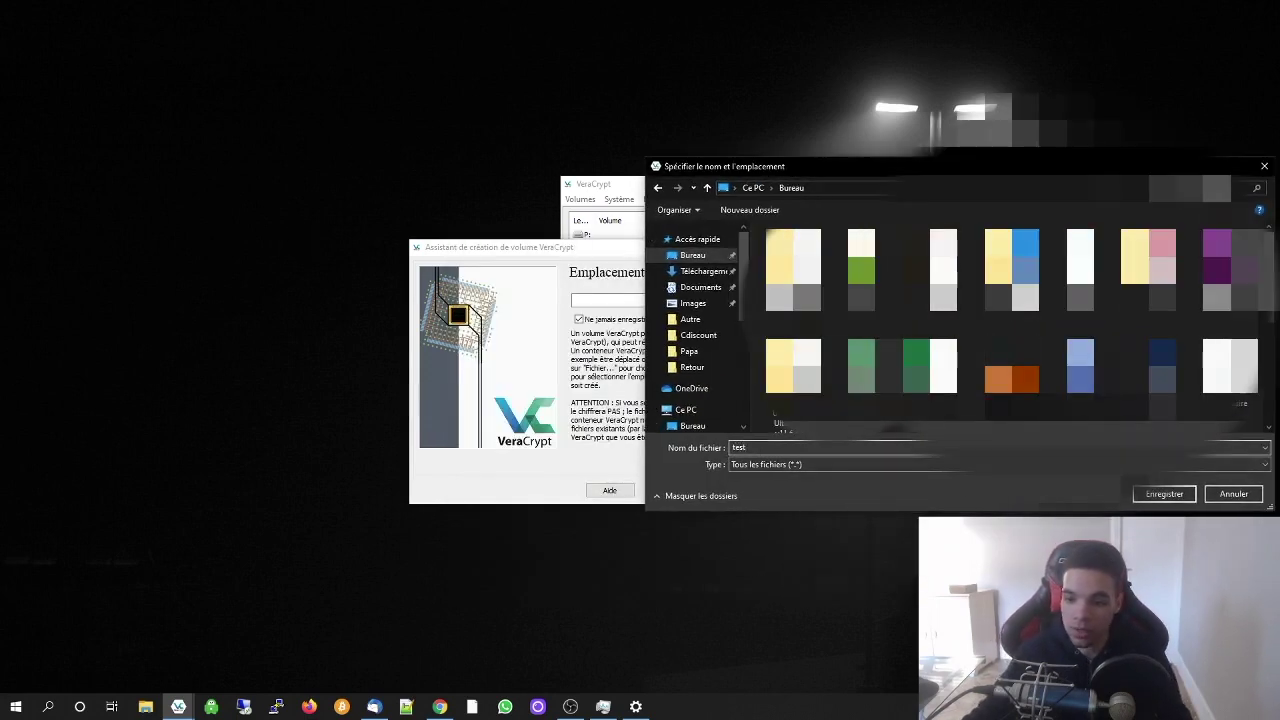
left_click(1162, 493)
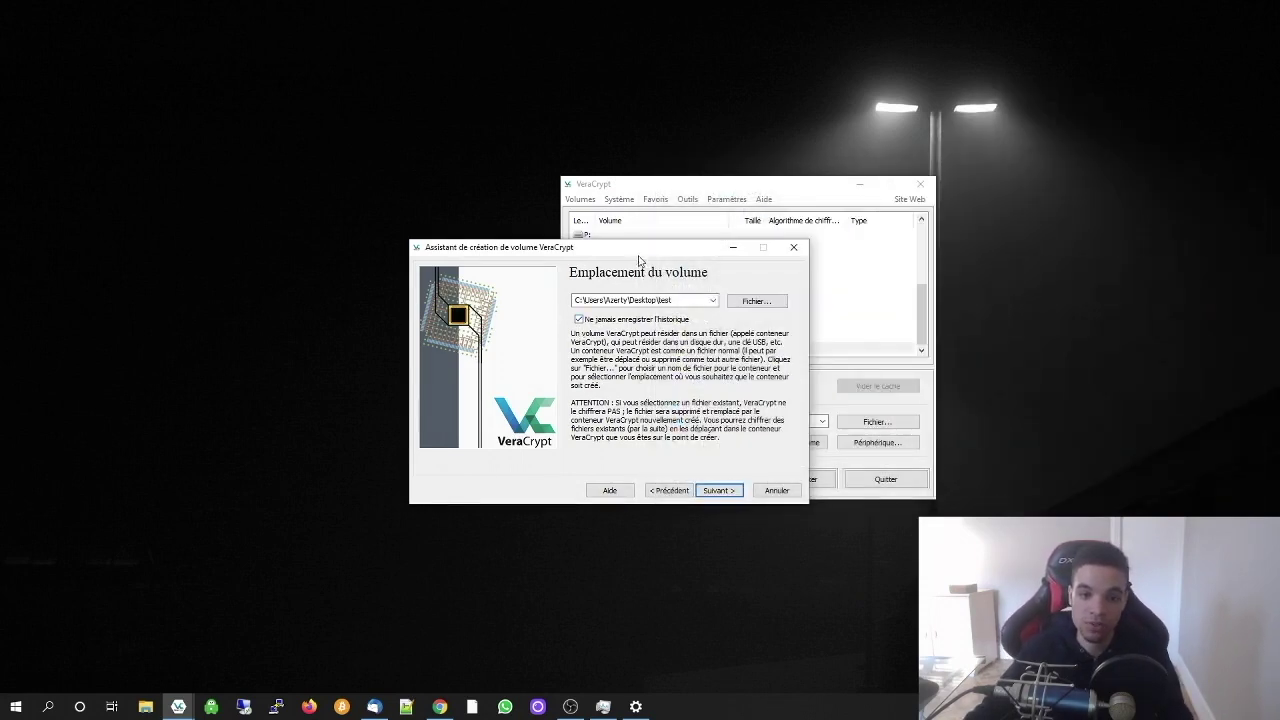
left_click(720, 492)
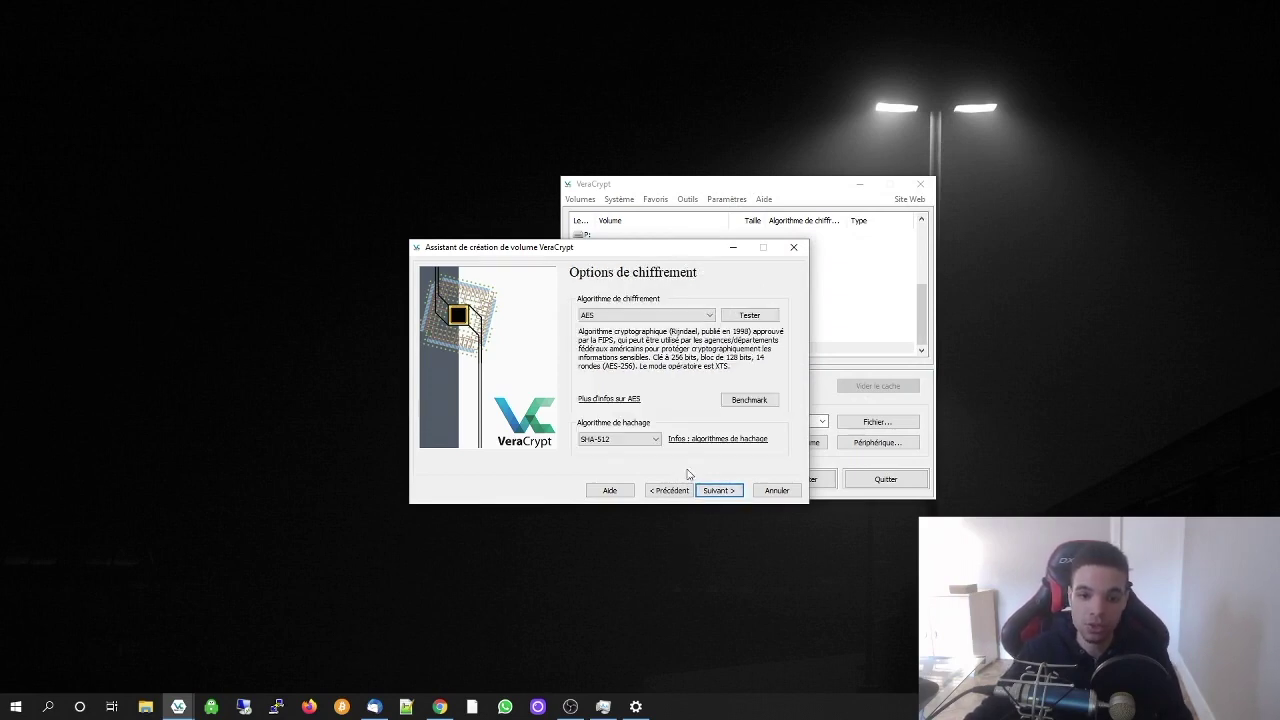
Set the encryption algorithm to the Serpent(Twofish(AES)) cascade, keeping SHA-512 hashing
left_click(627, 316)
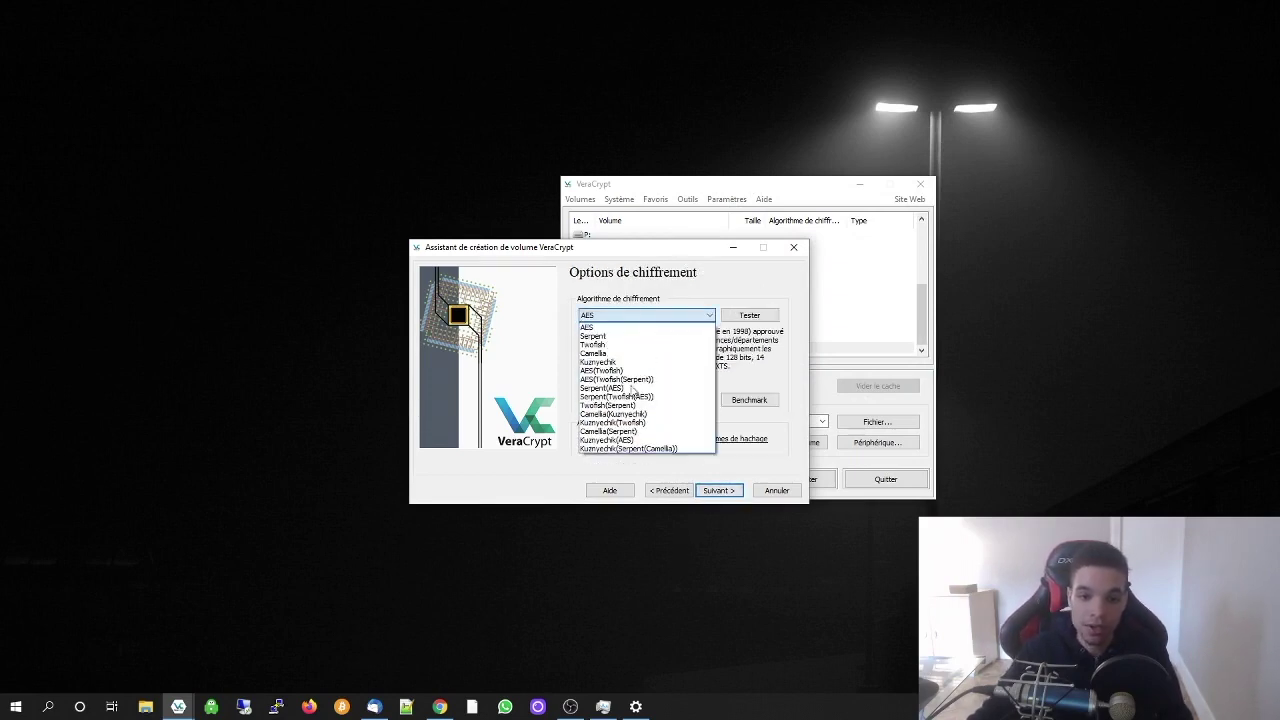
left_click(630, 328)
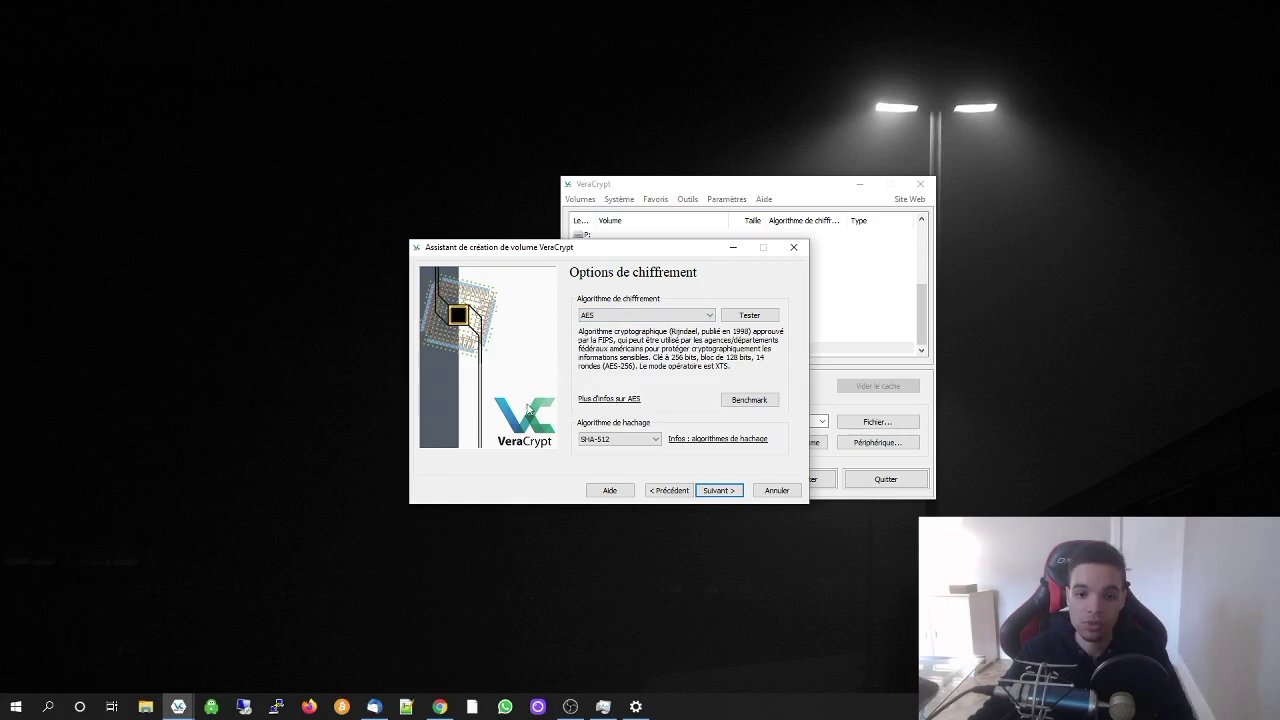
left_click(646, 315)
left_click(640, 344)
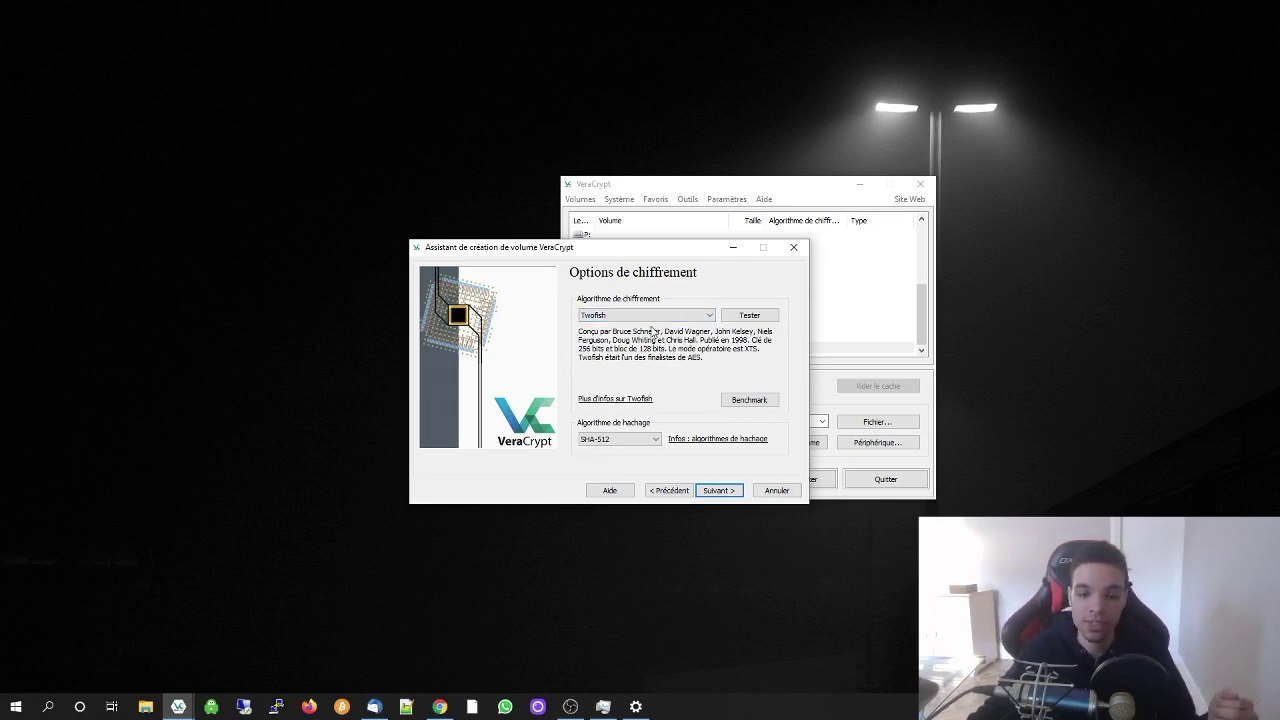
left_click(655, 316)
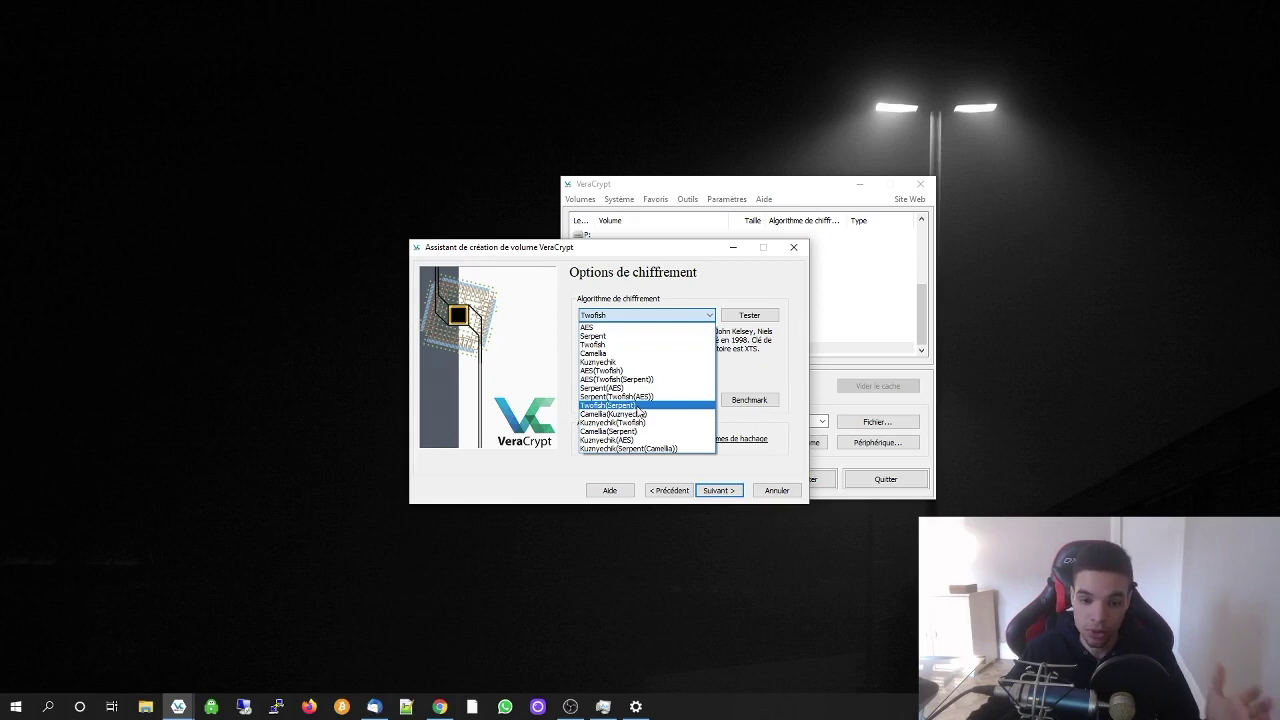
left_click(627, 397)
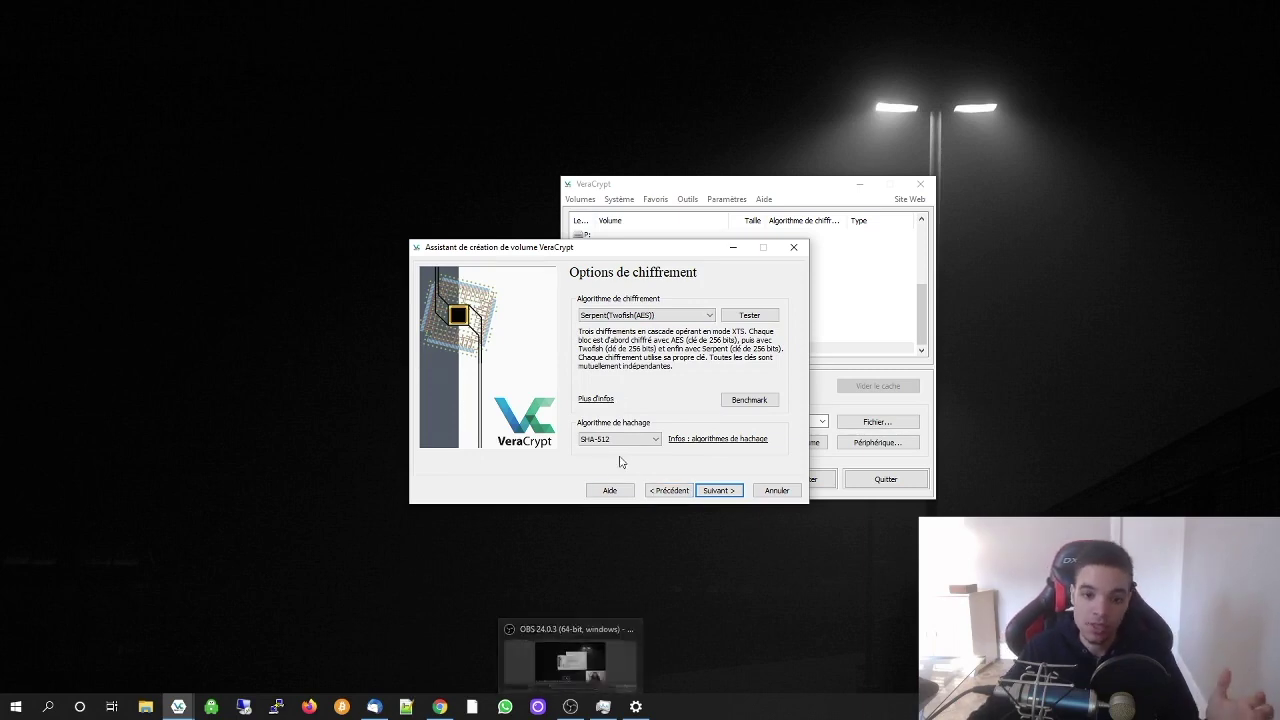
left_click(719, 490)
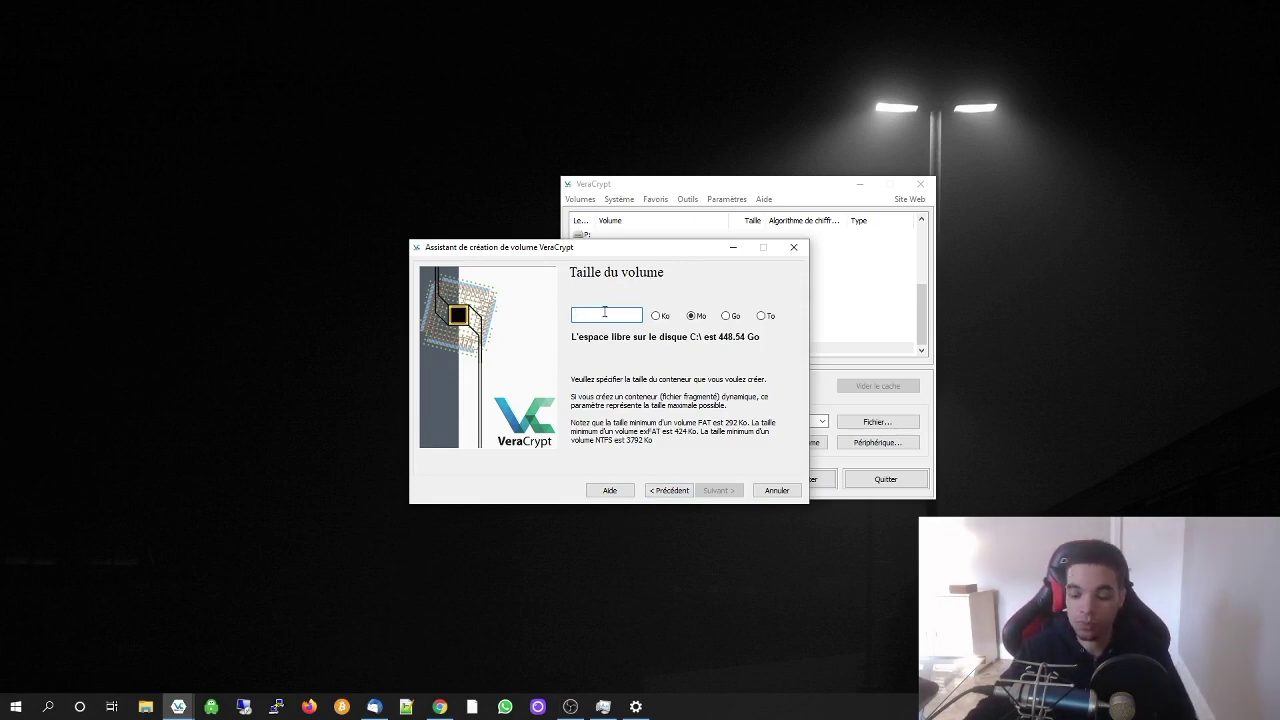
Set the container size to 50 MB
type("50")
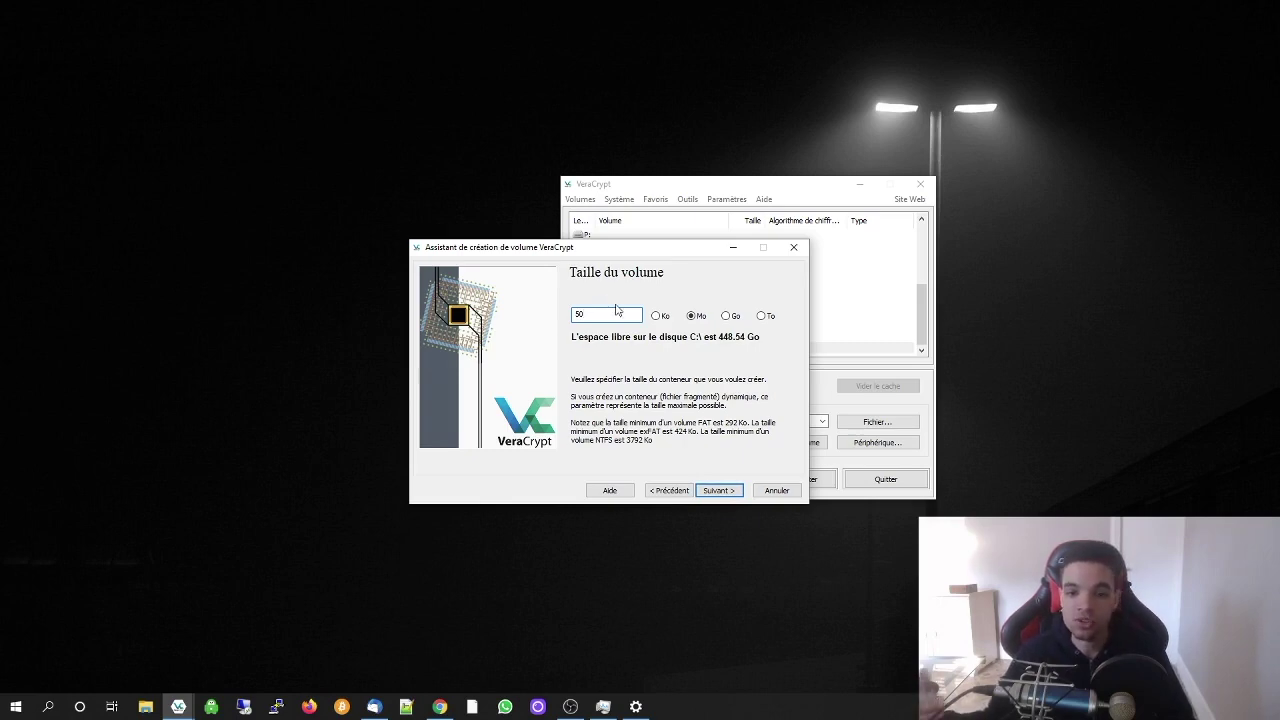
left_click(718, 490)
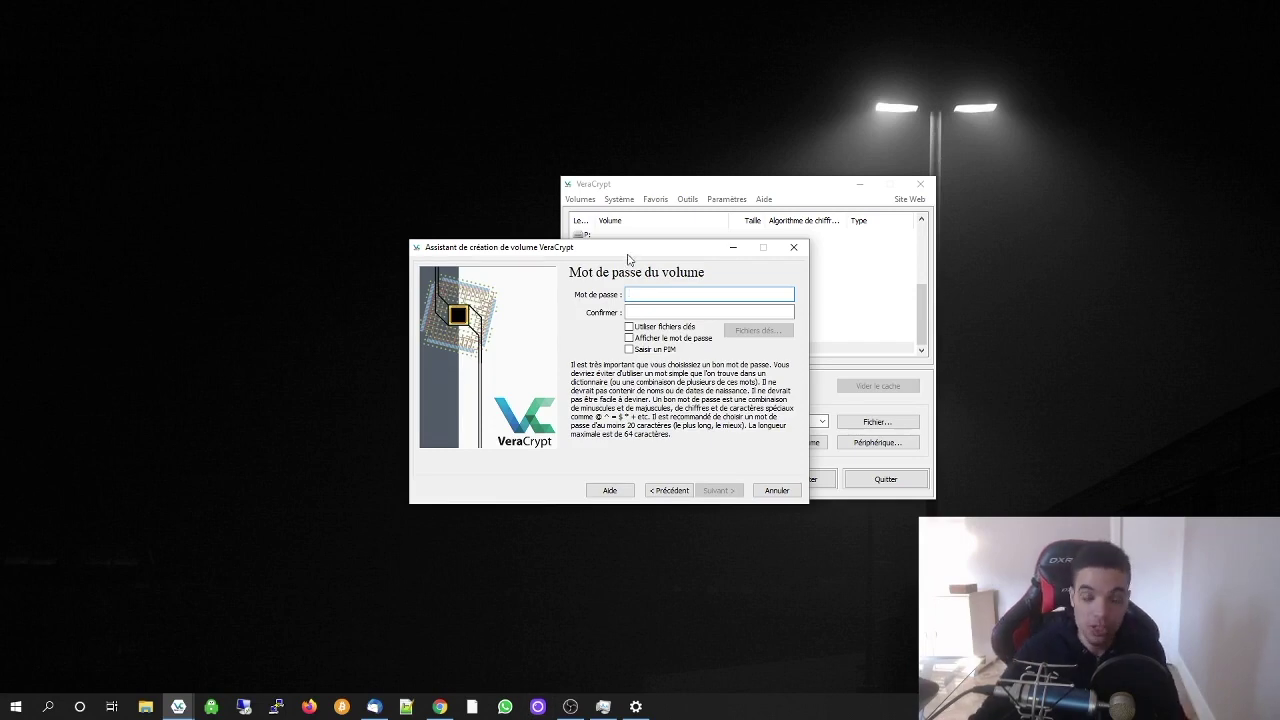
left_click_drag(616, 250, 665, 190)
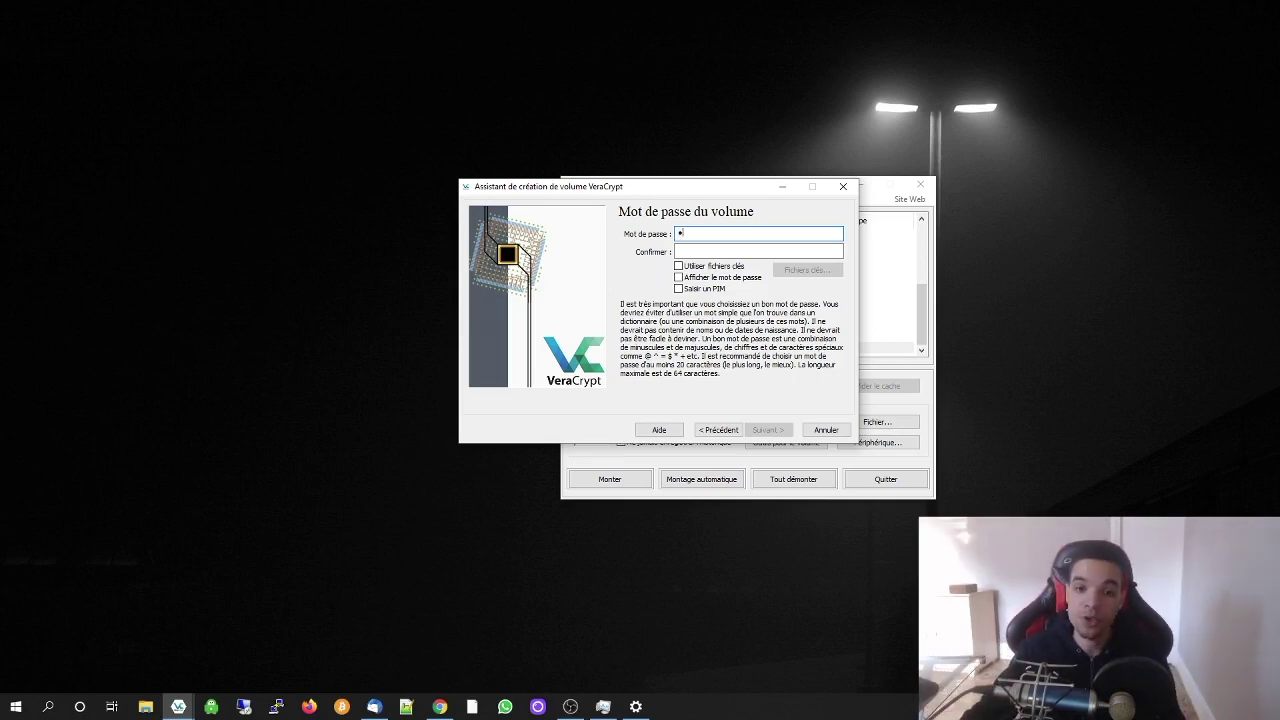
Enter and confirm a short volume password, accepting the short-password warning
key("Tab")
type("1234")
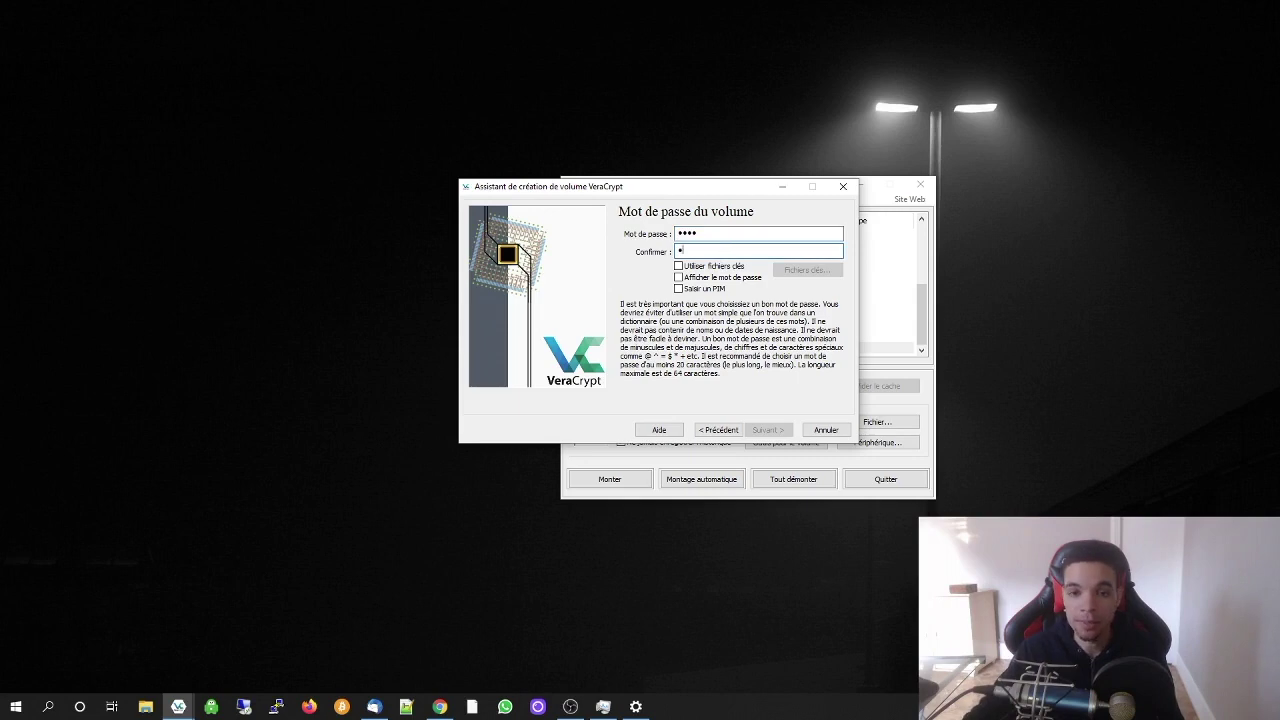
key("Return")
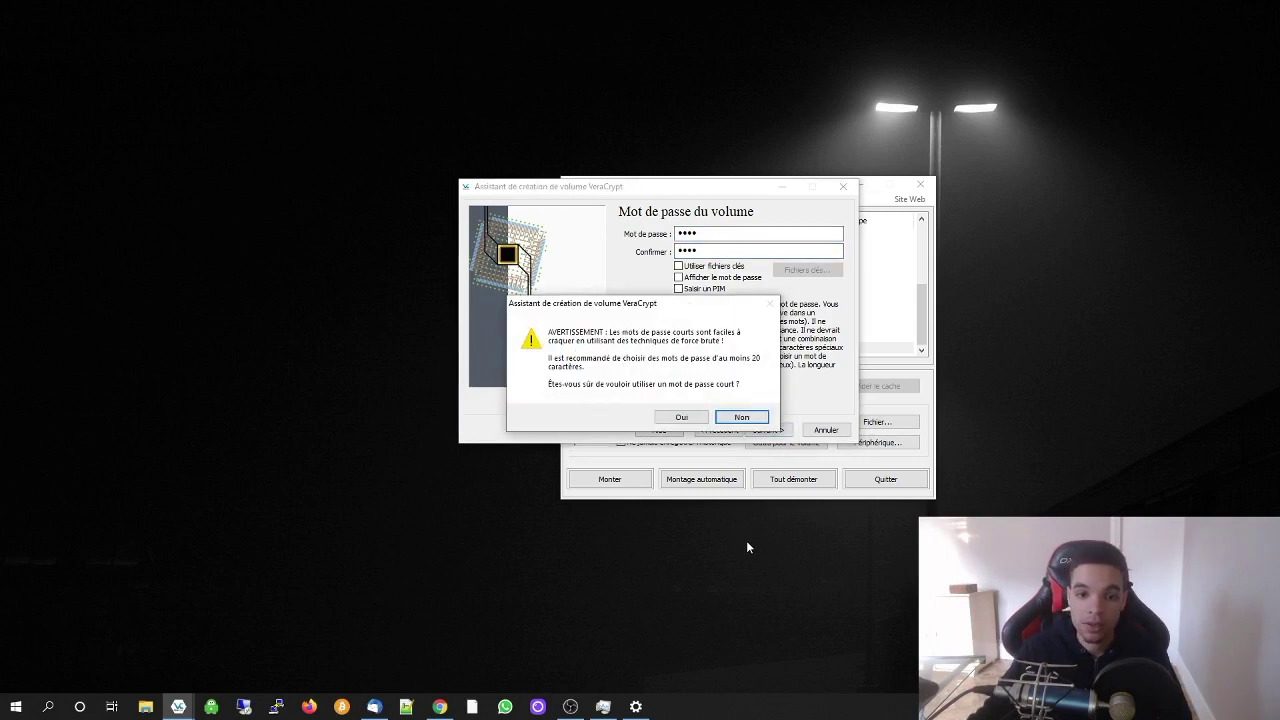
mouse_move(665, 322)
left_mouse_down()
mouse_move(620, 330)
mouse_move(674, 333)
left_mouse_up()
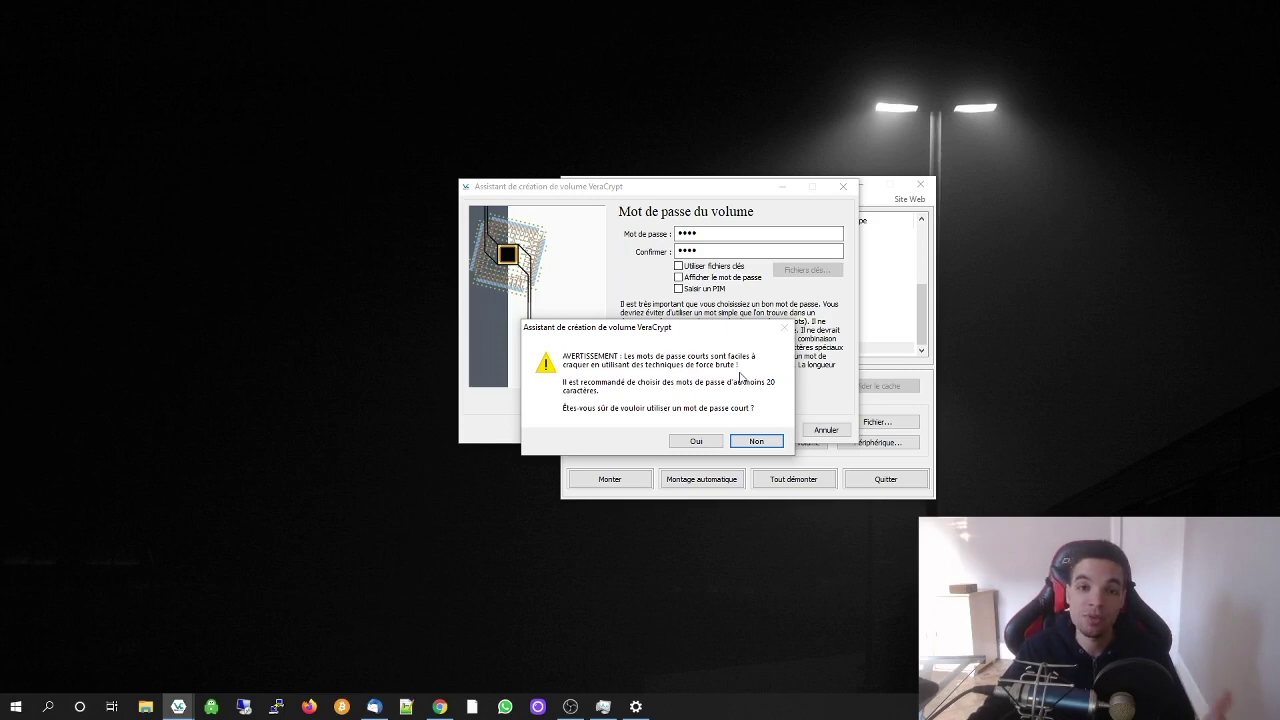
left_click(696, 441)
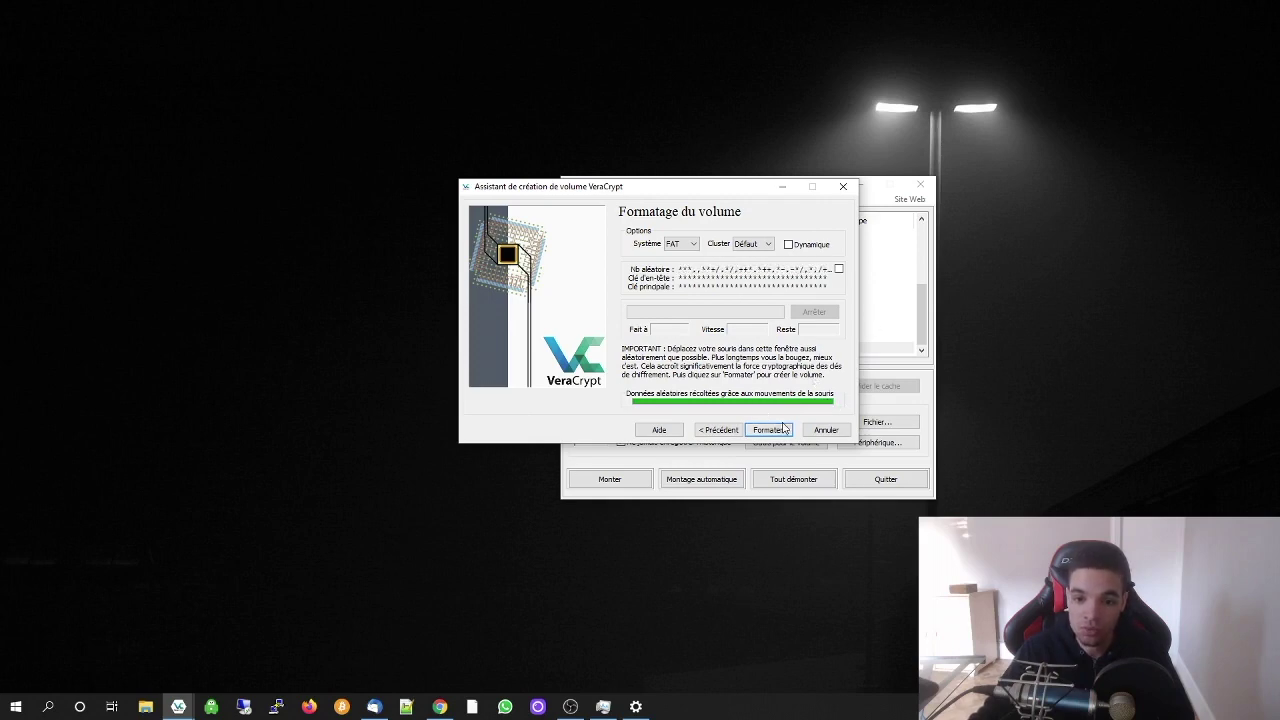
Keep FAT as the file system and format the volume to 100%
left_click(693, 245)
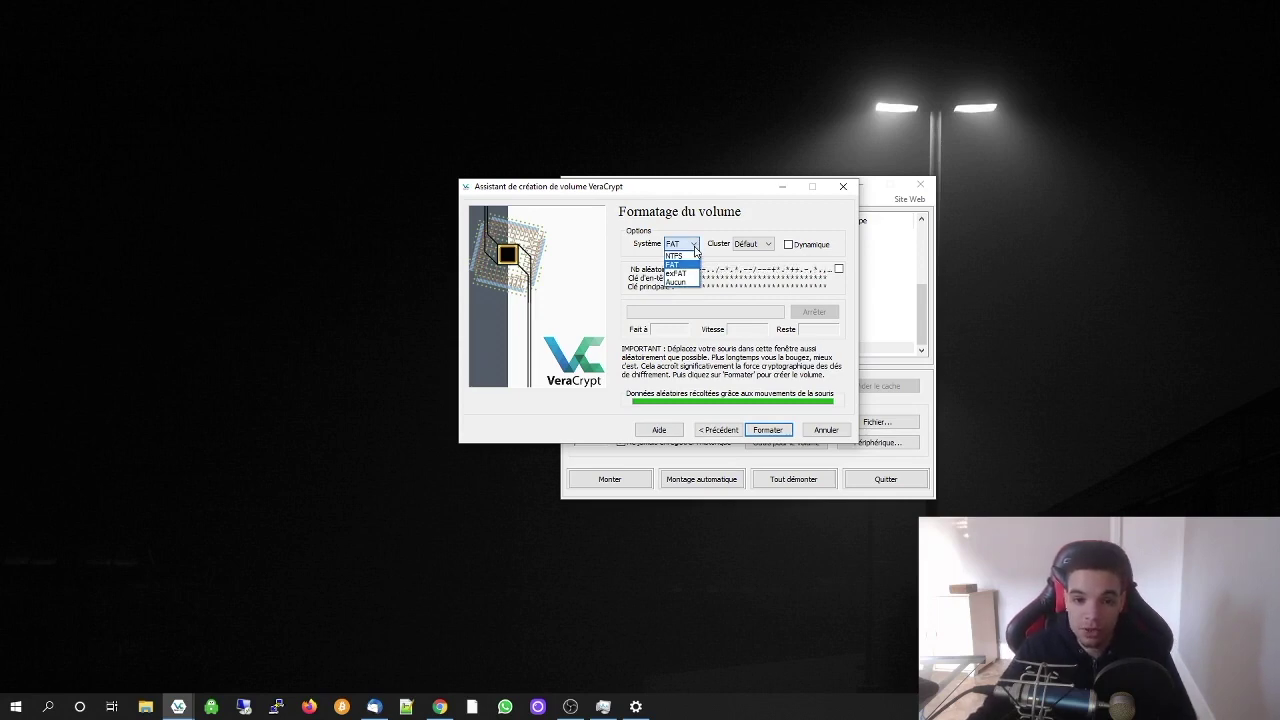
left_click(694, 247)
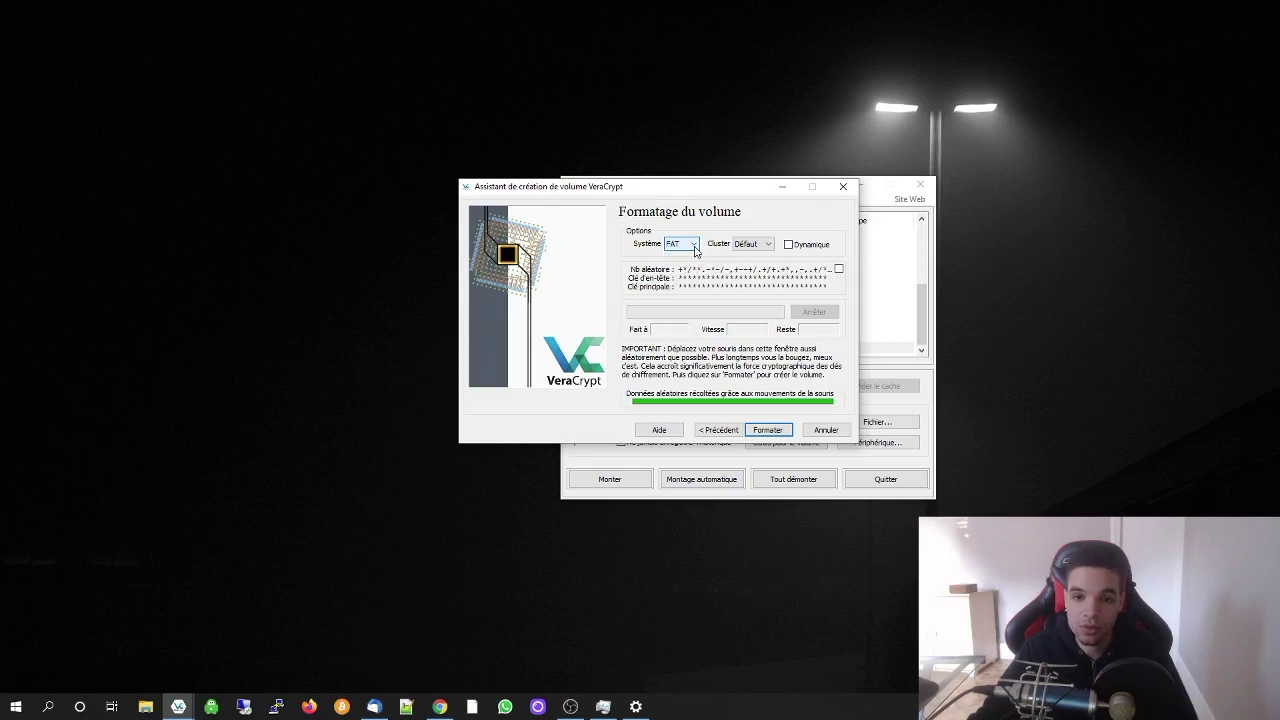
left_click(694, 247)
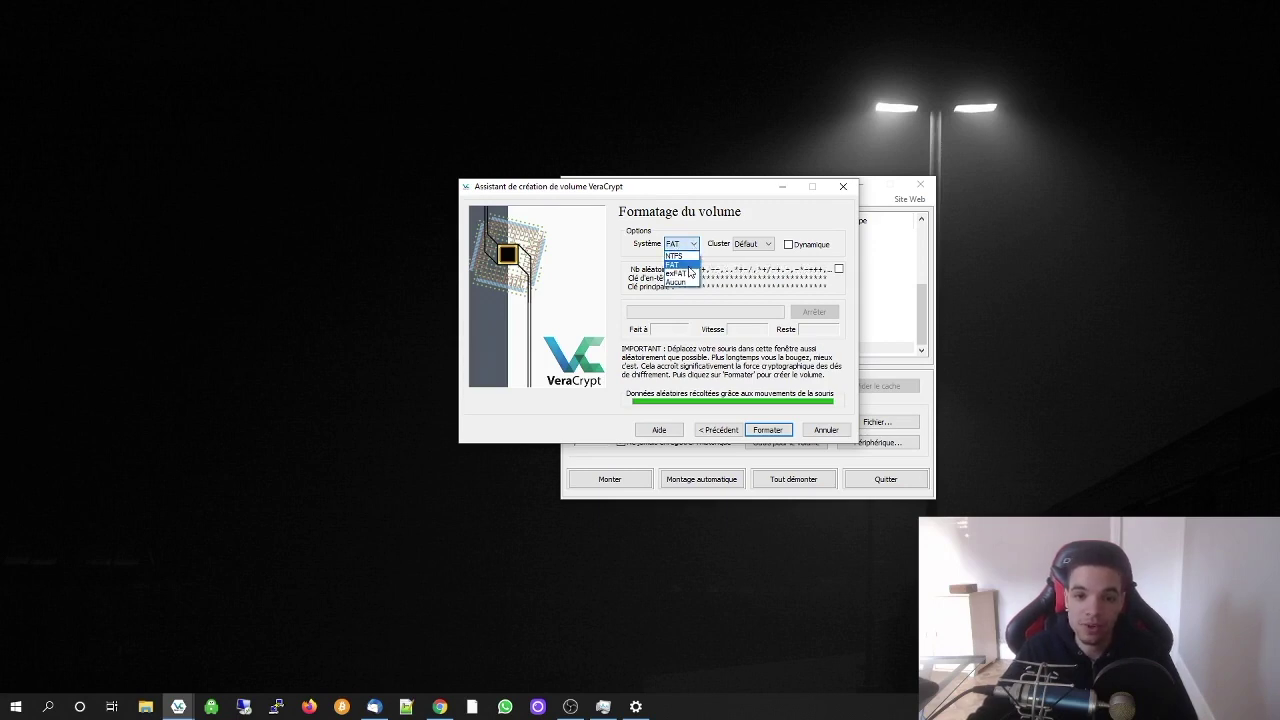
left_click(694, 265)
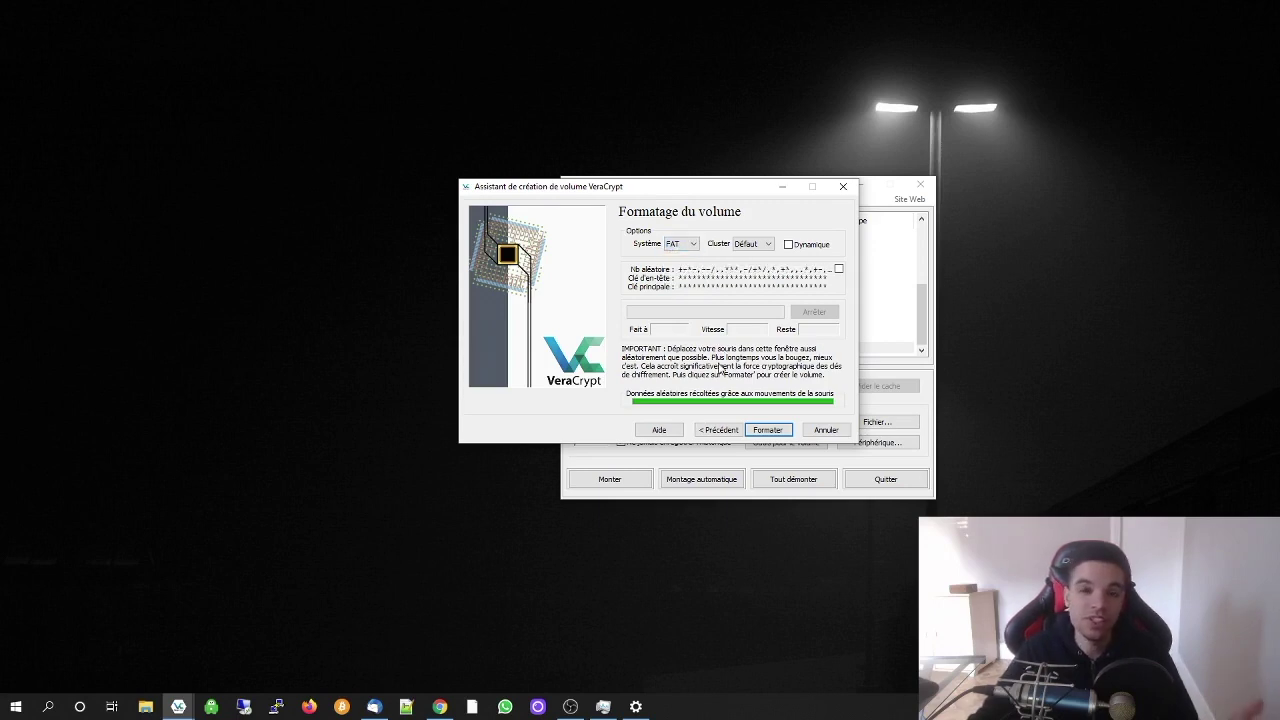
left_click(692, 244)
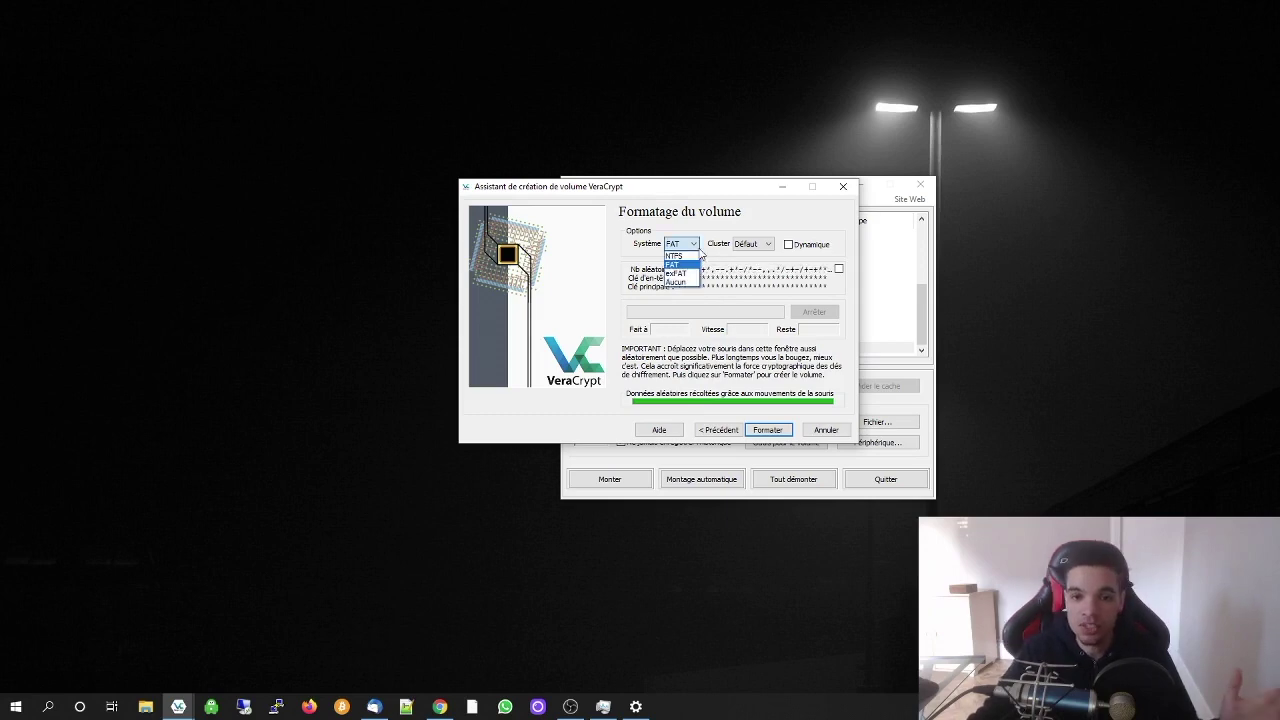
left_click(680, 255)
left_click(759, 430)
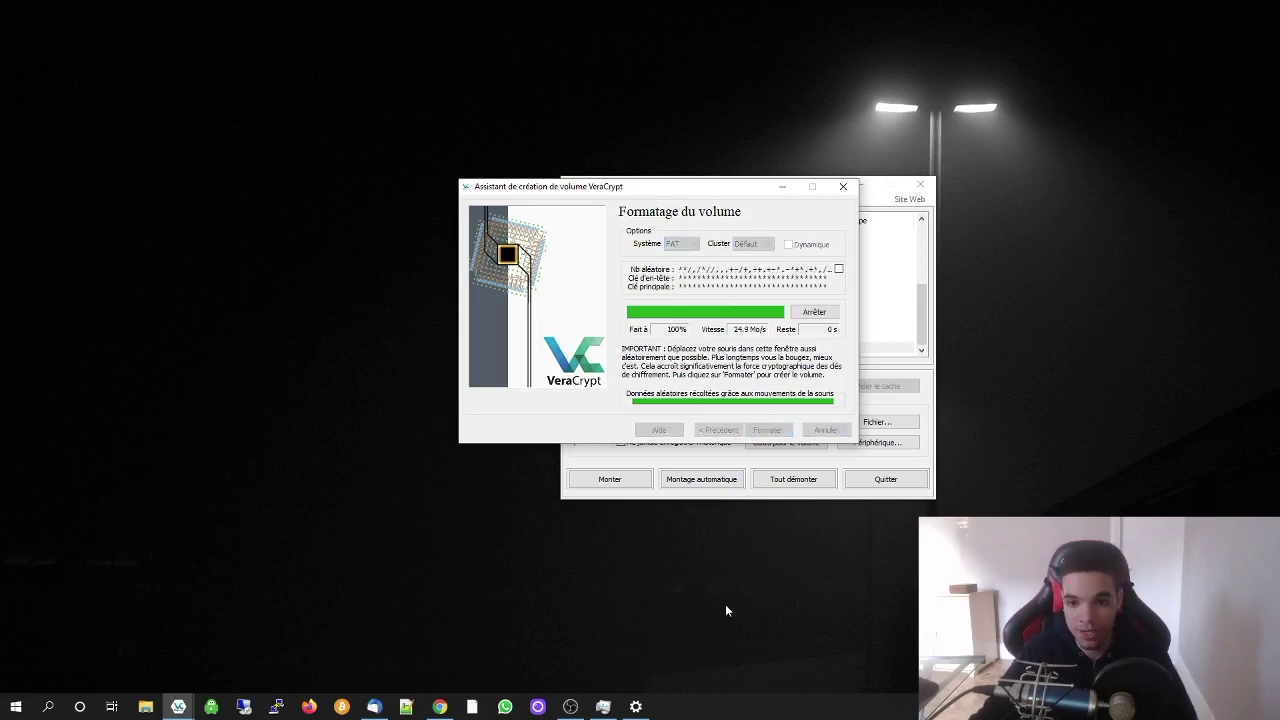
Acknowledge the success message, exit the wizard, and place the 'test' container icon on the desktop
left_click(706, 399)
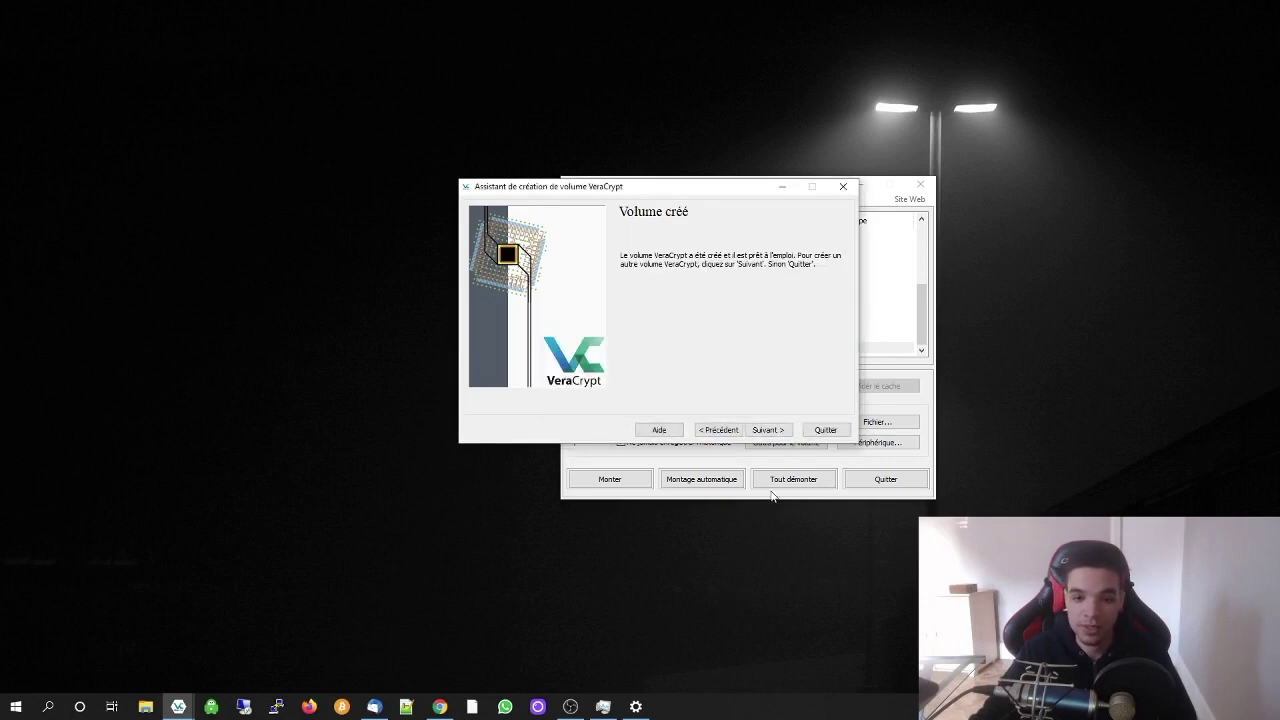
left_click(822, 432)
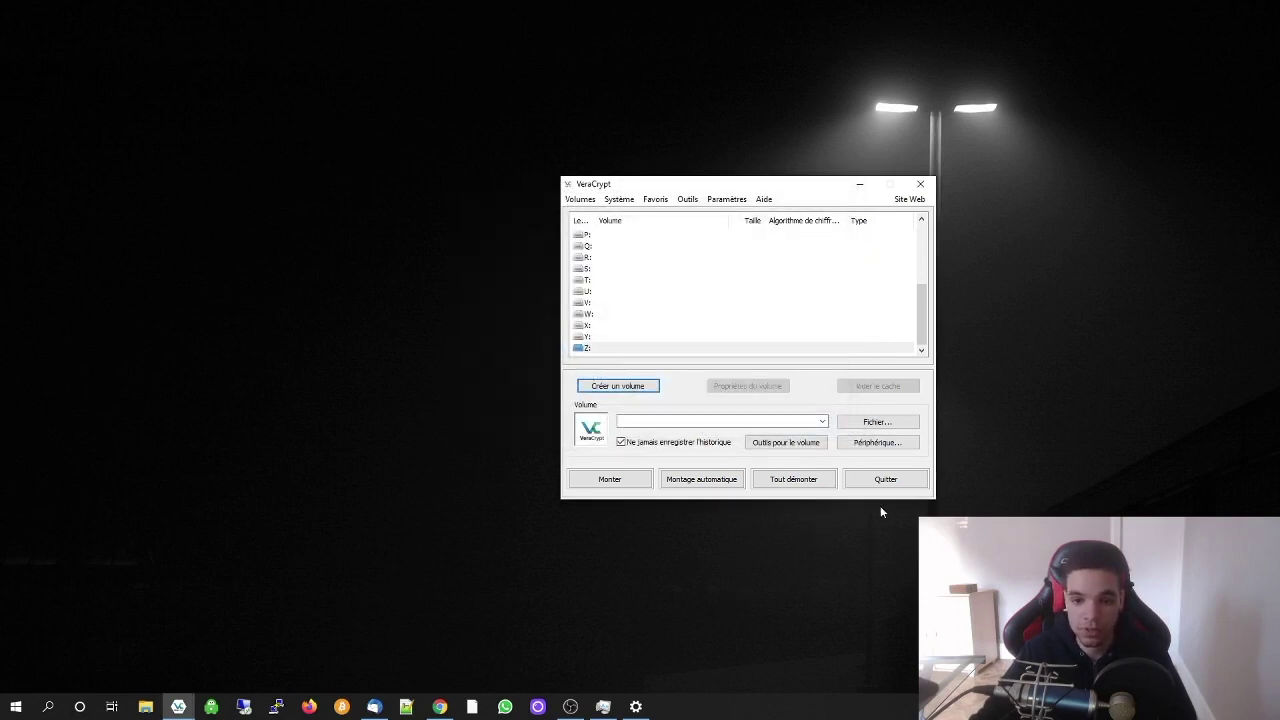
left_click_drag(1279, 448, 344, 292)
left_click_drag(731, 184, 752, 148)
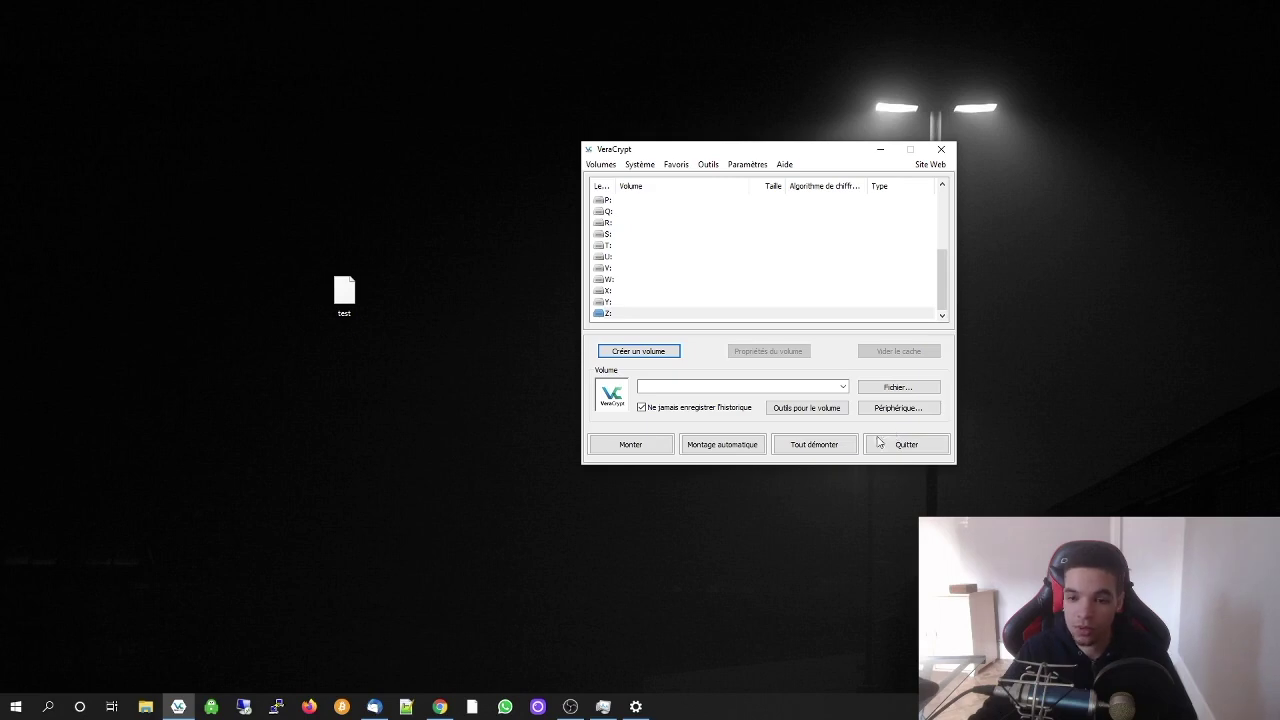
Mount the Desktop 'test' container as drive Z: using its password
left_click(900, 390)
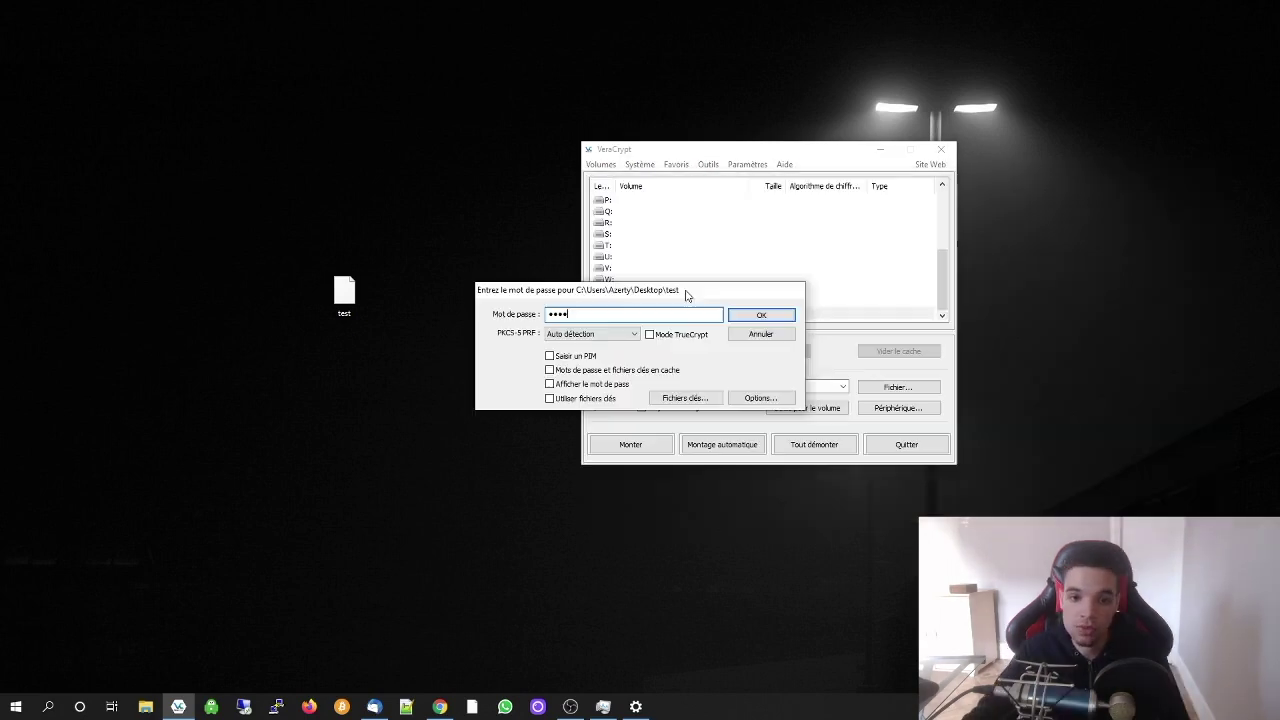
left_click_drag(686, 295, 371, 251)
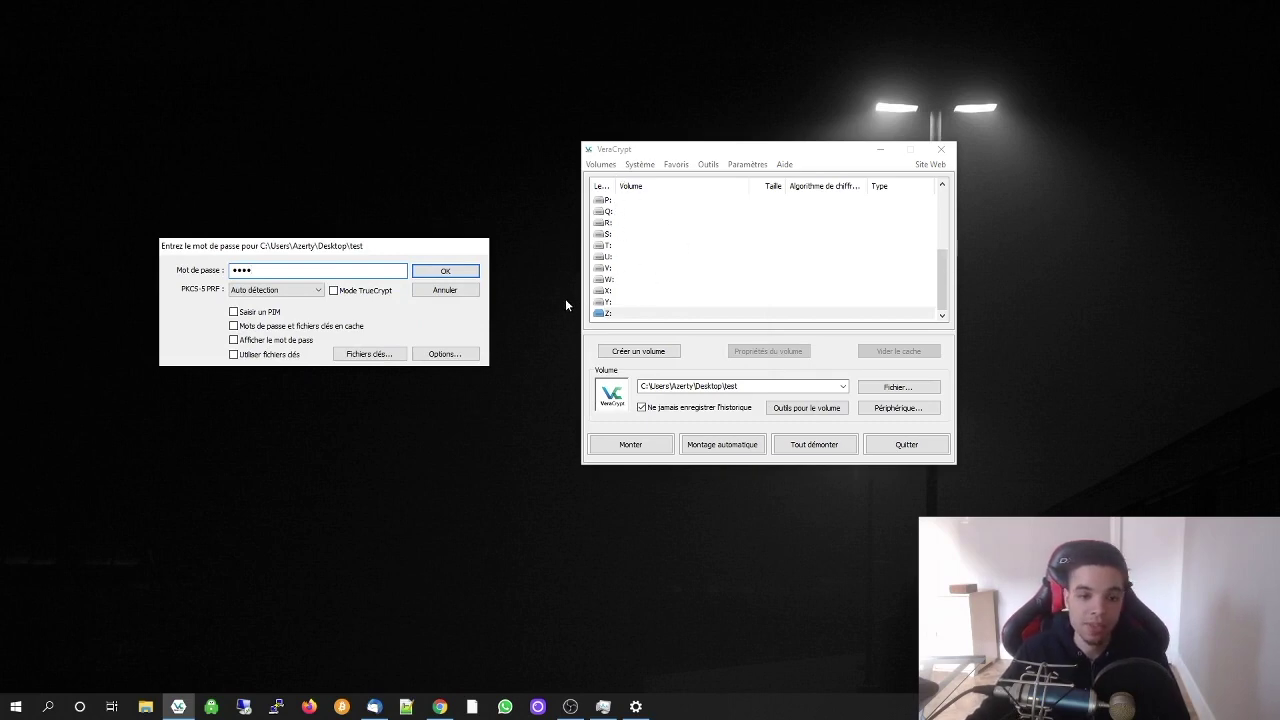
scroll(648, 294, "up", 1)
scroll(755, 283, "up", 3)
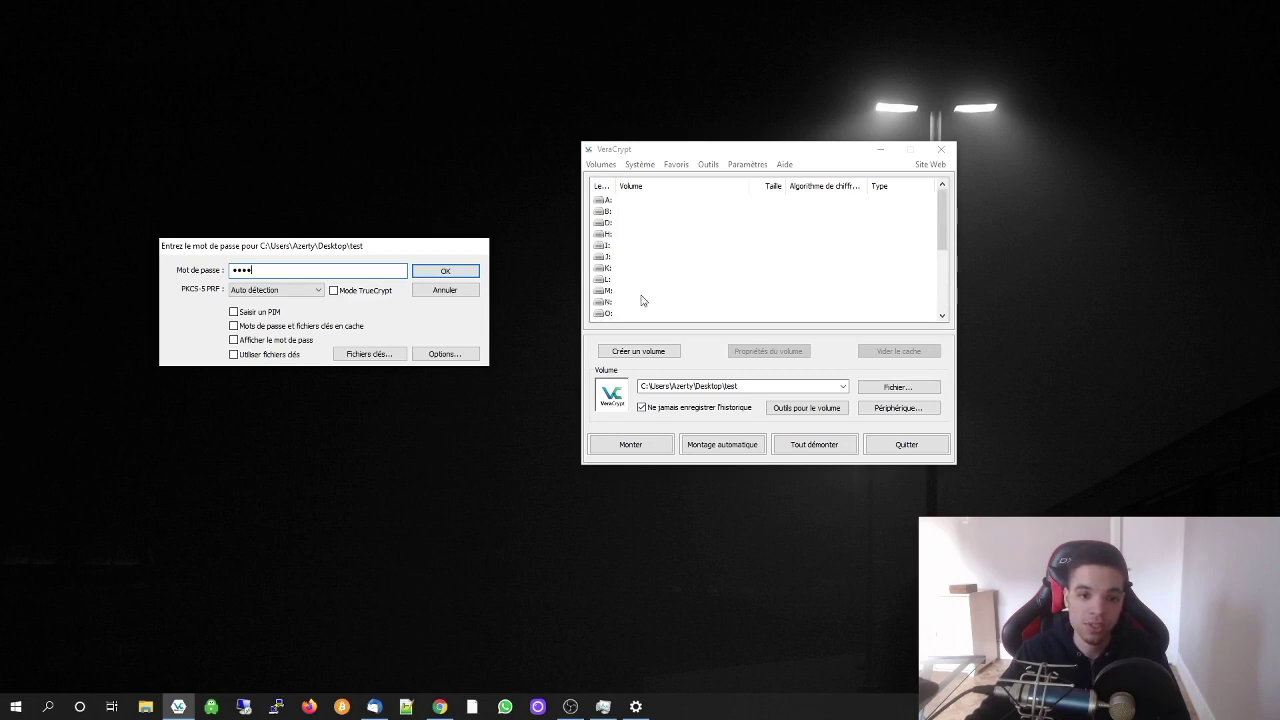
left_click_drag(366, 246, 460, 208)
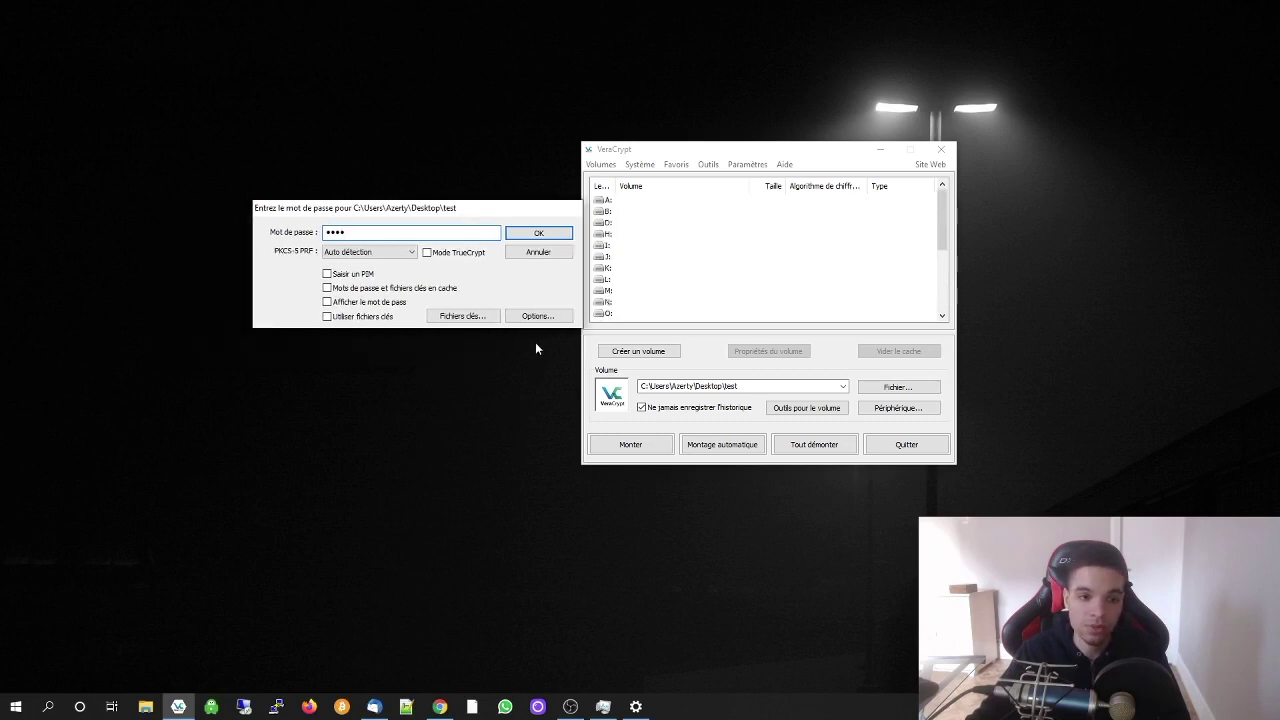
scroll(731, 289, "down", 4)
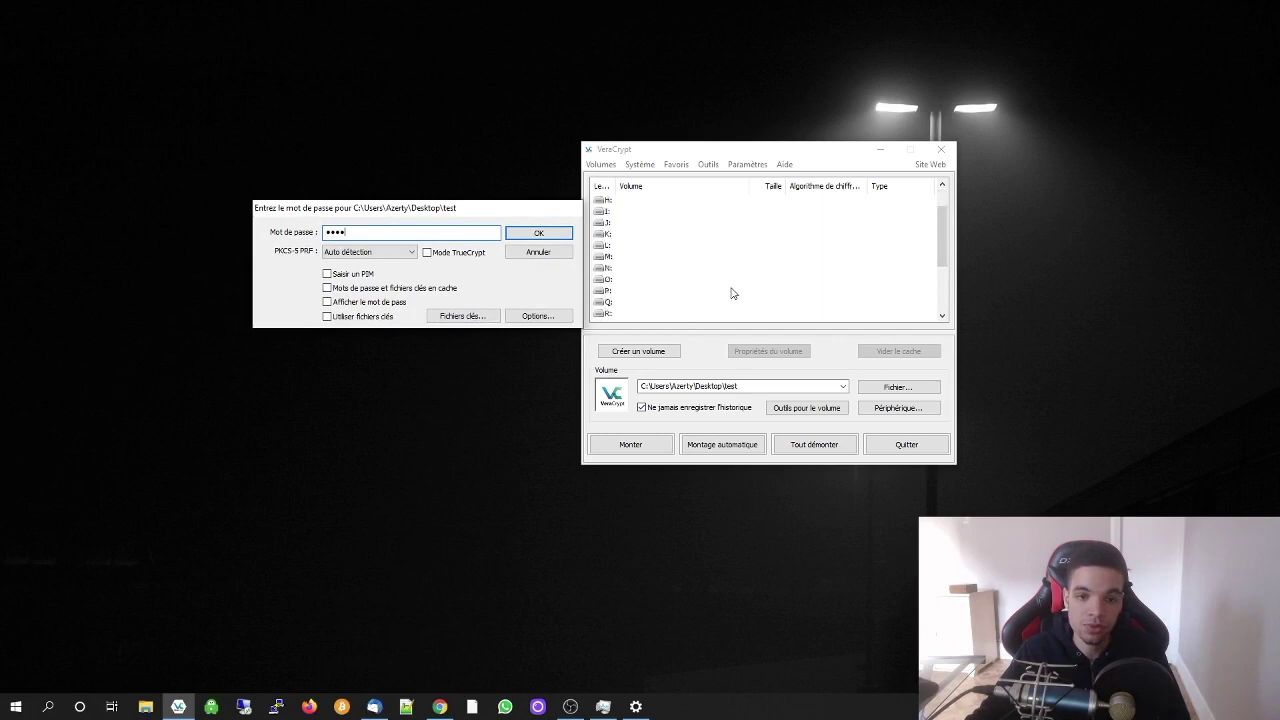
left_click(539, 236)
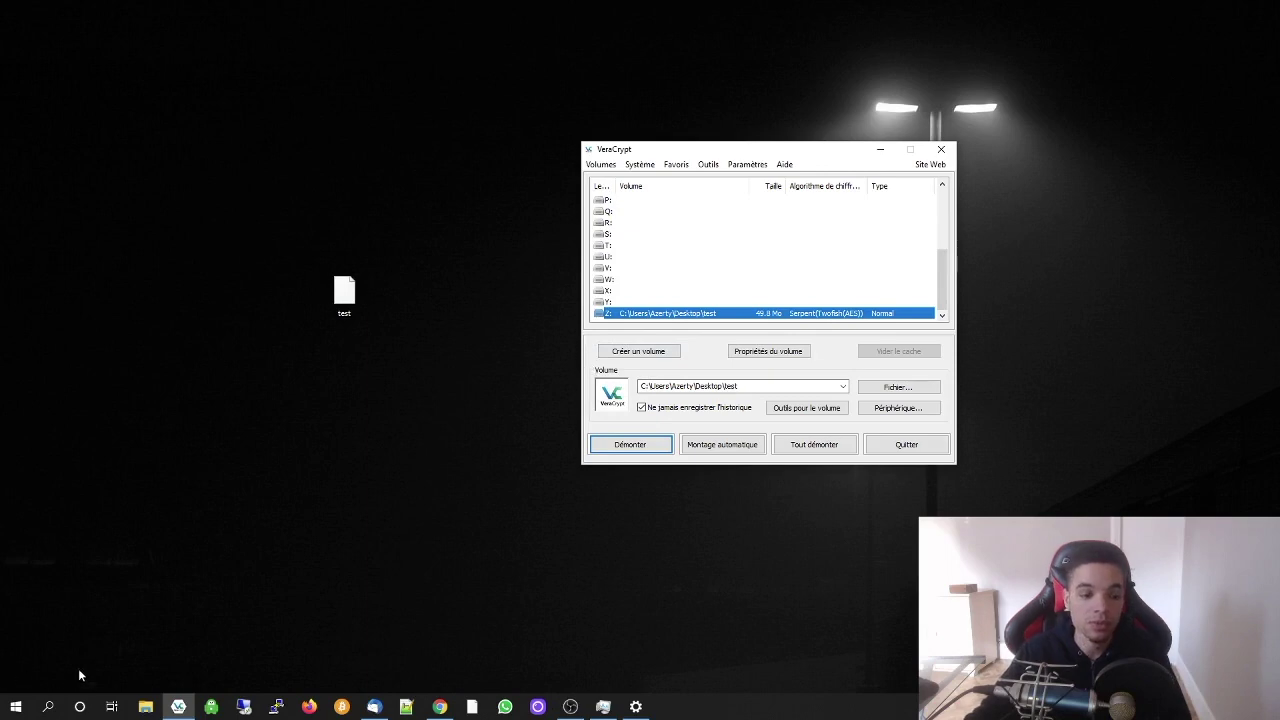
Open the Disque local (Z:) drive from Ce PC in File Explorer
left_click(146, 707)
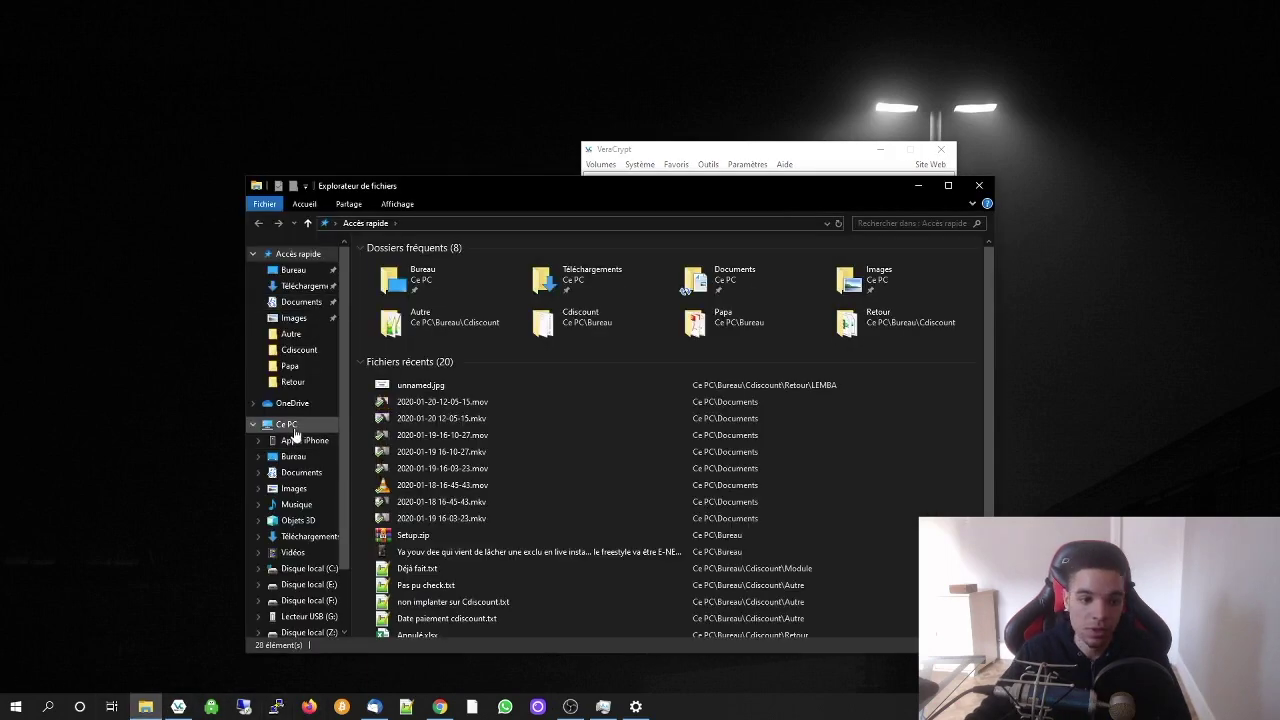
left_click(286, 424)
left_click(748, 436)
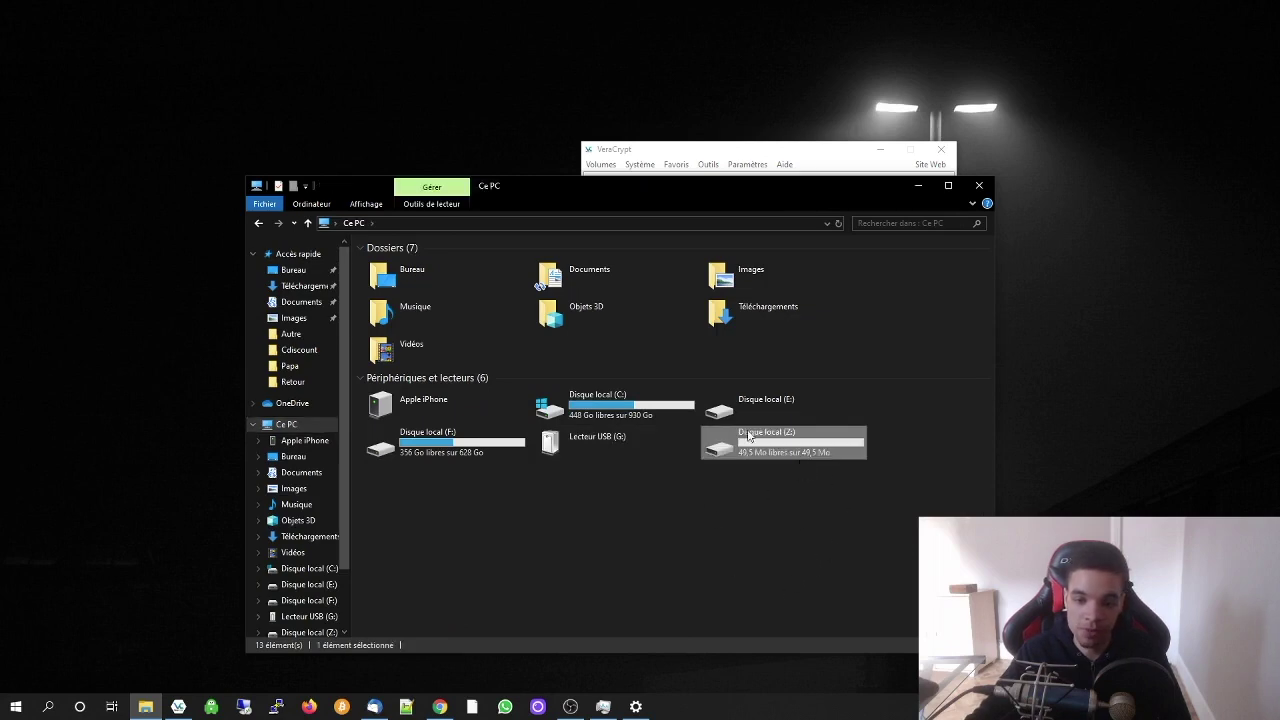
left_click_drag(835, 533, 816, 572)
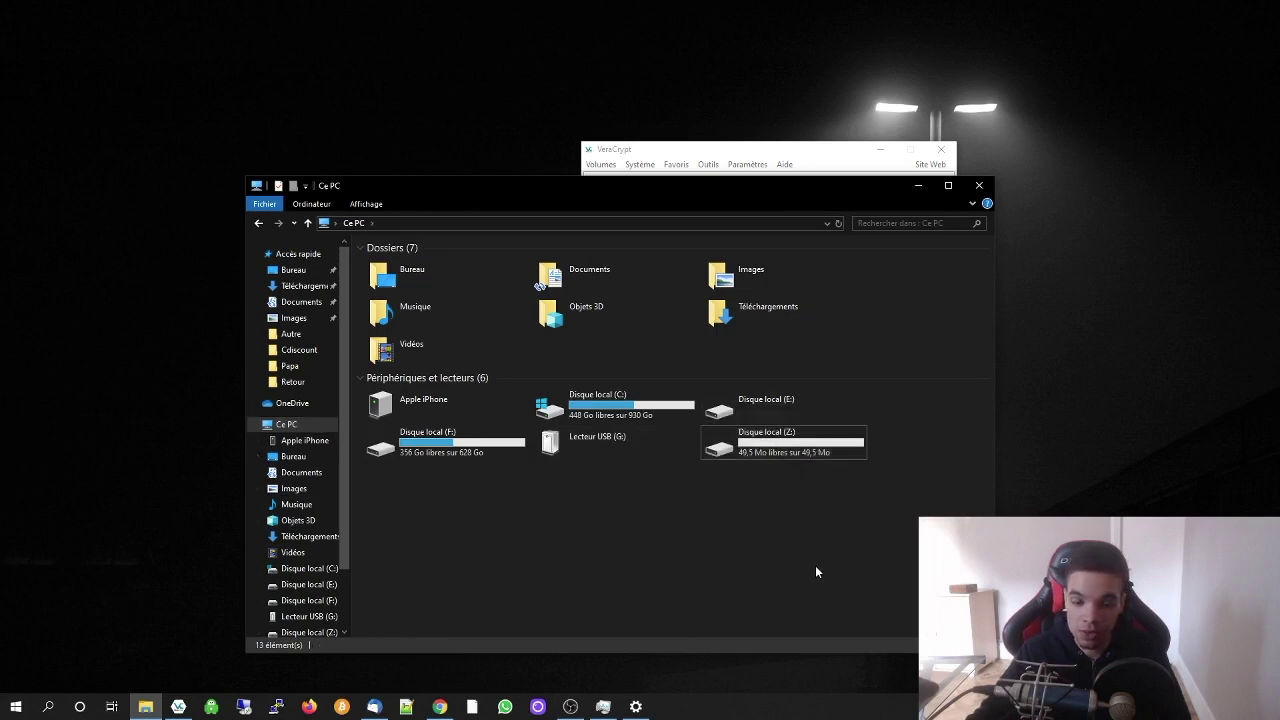
double_click(778, 448)
left_click_drag(606, 318, 643, 612)
Copy Setup.zip from the desktop into the Z: drive
left_click_drag(551, 186, 419, 191)
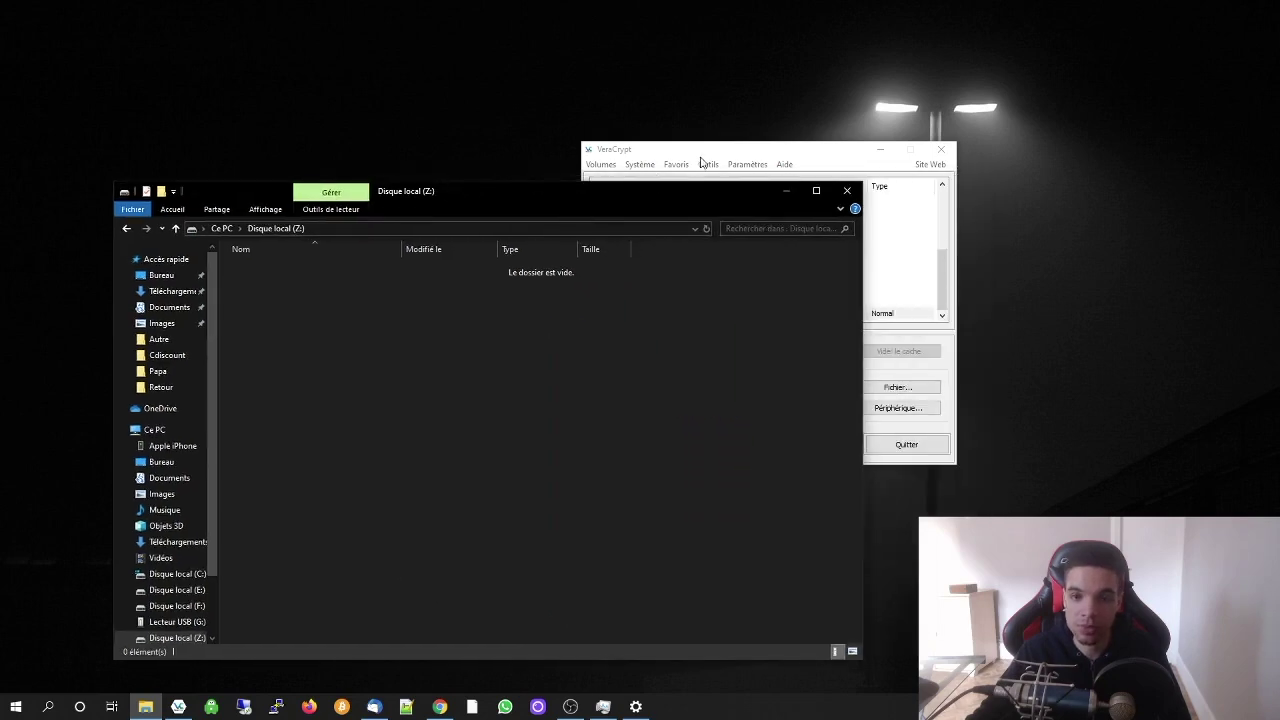
left_click_drag(1260, 466, 1170, 150)
right_click(650, 92)
left_click_drag(650, 184, 596, 134)
left_click_drag(1187, 174, 525, 345)
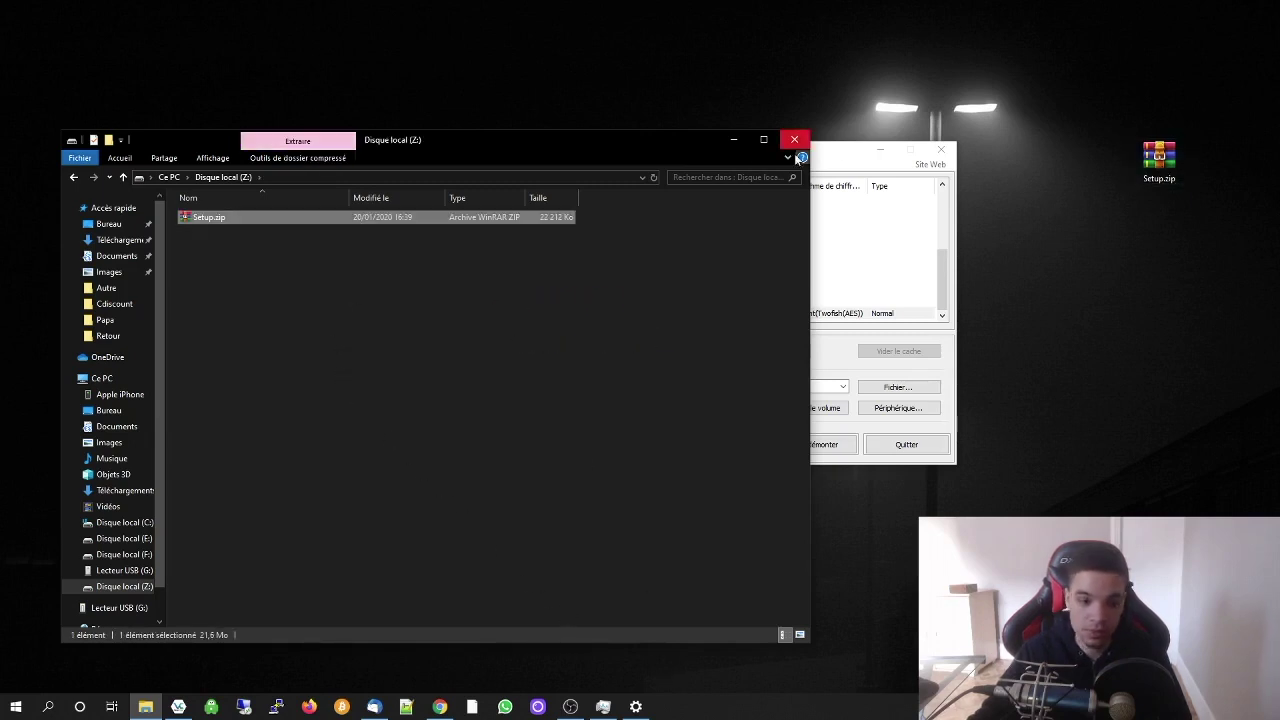
Recheck Setup.zip on Z: and return to the Ce PC drive overview
left_click(74, 178)
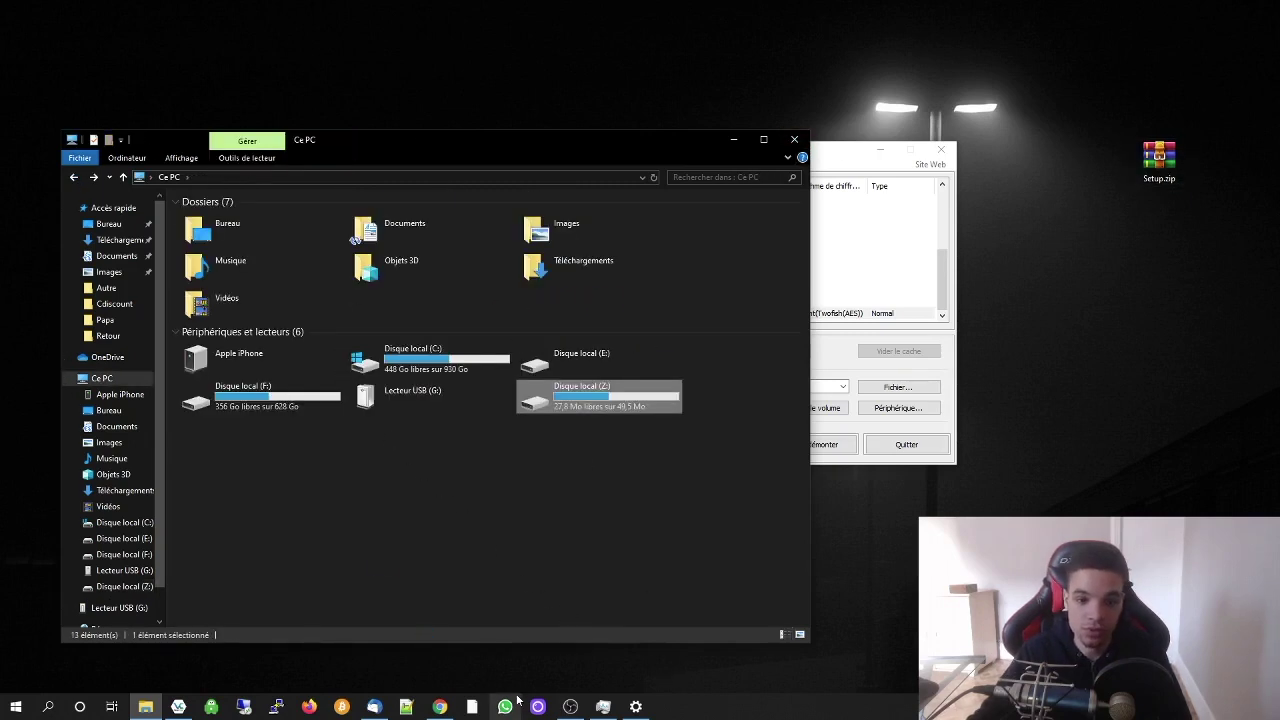
double_click(586, 410)
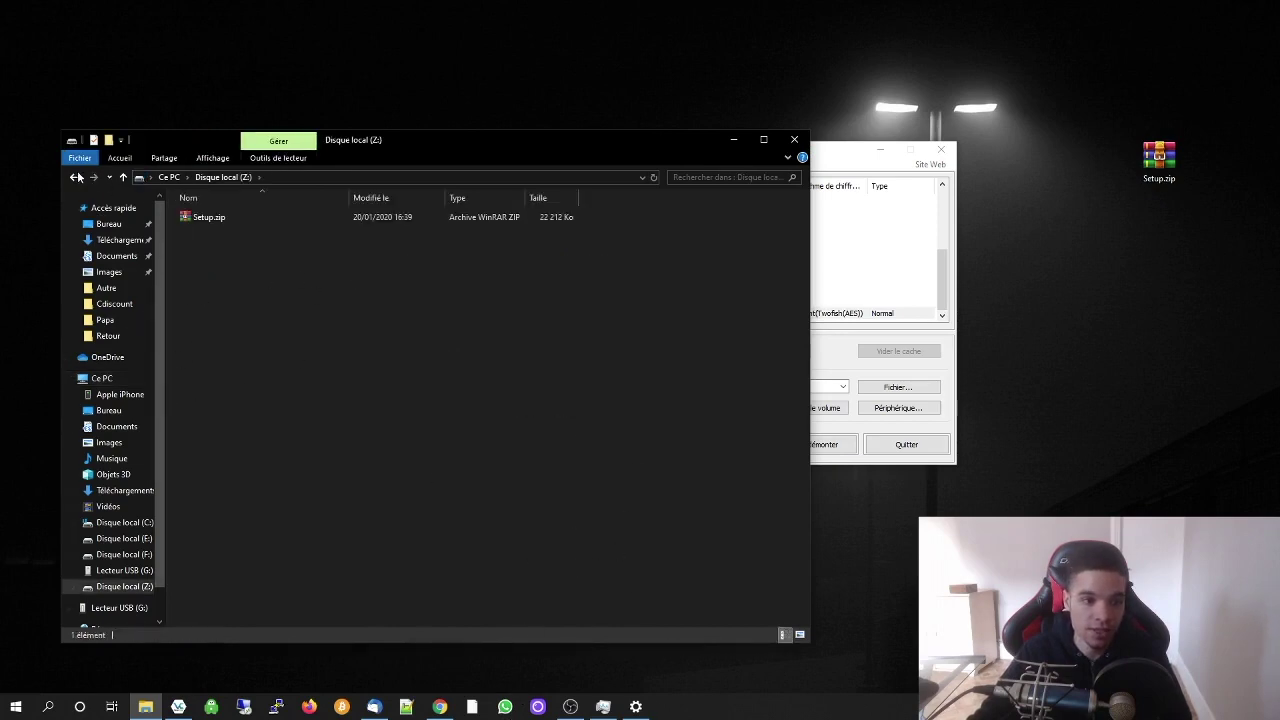
left_click(76, 177)
left_click_drag(829, 149, 981, 133)
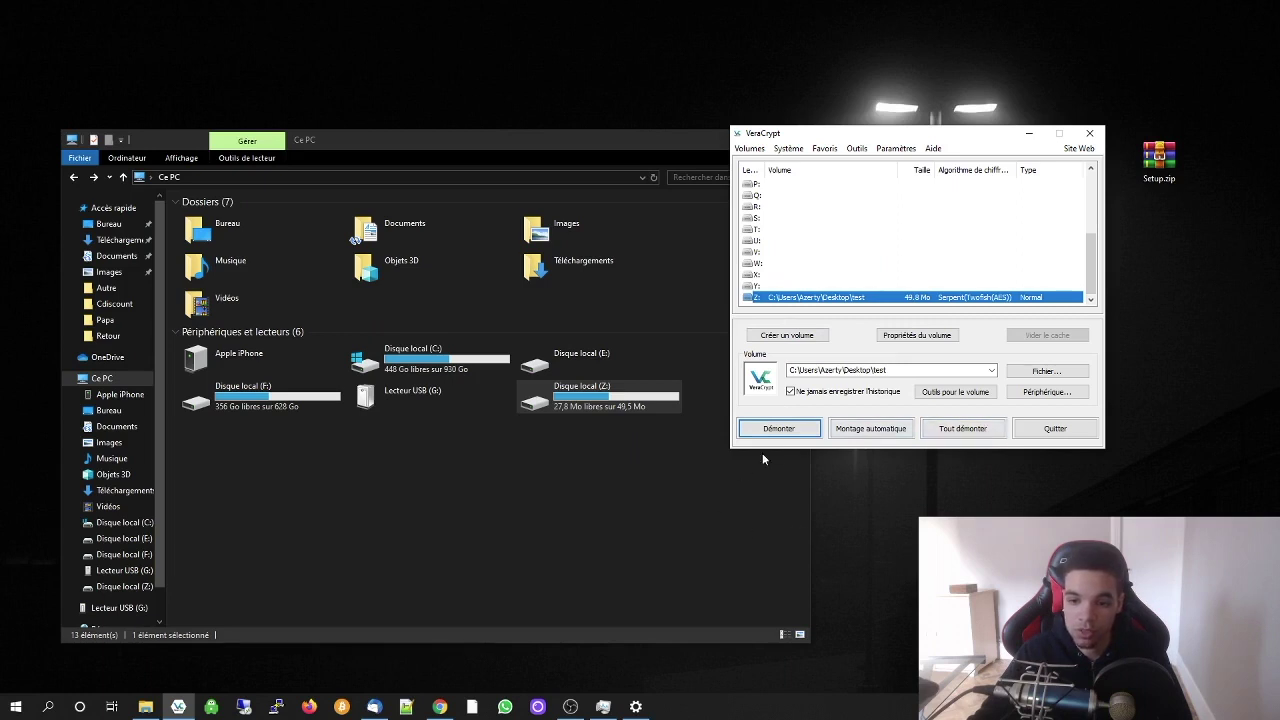
Dismount the Z: volume and bring the Explorer window back into view
left_click(789, 435)
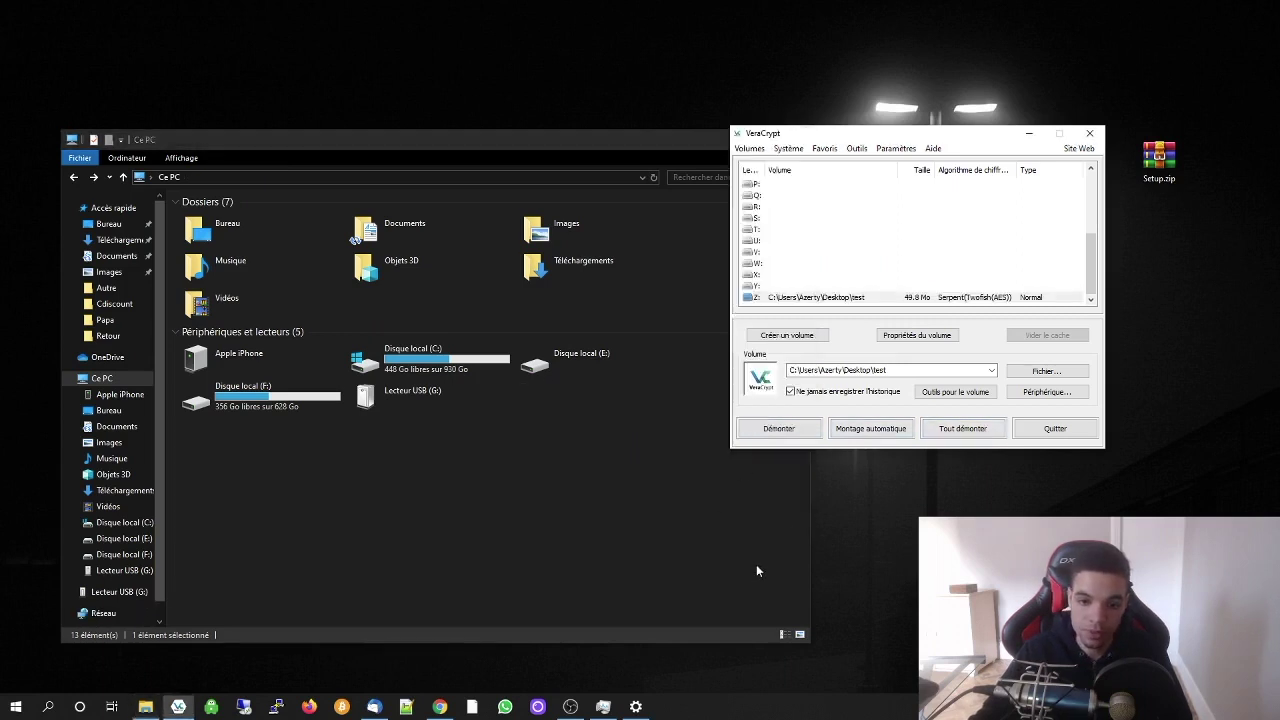
left_click_drag(605, 430, 571, 437)
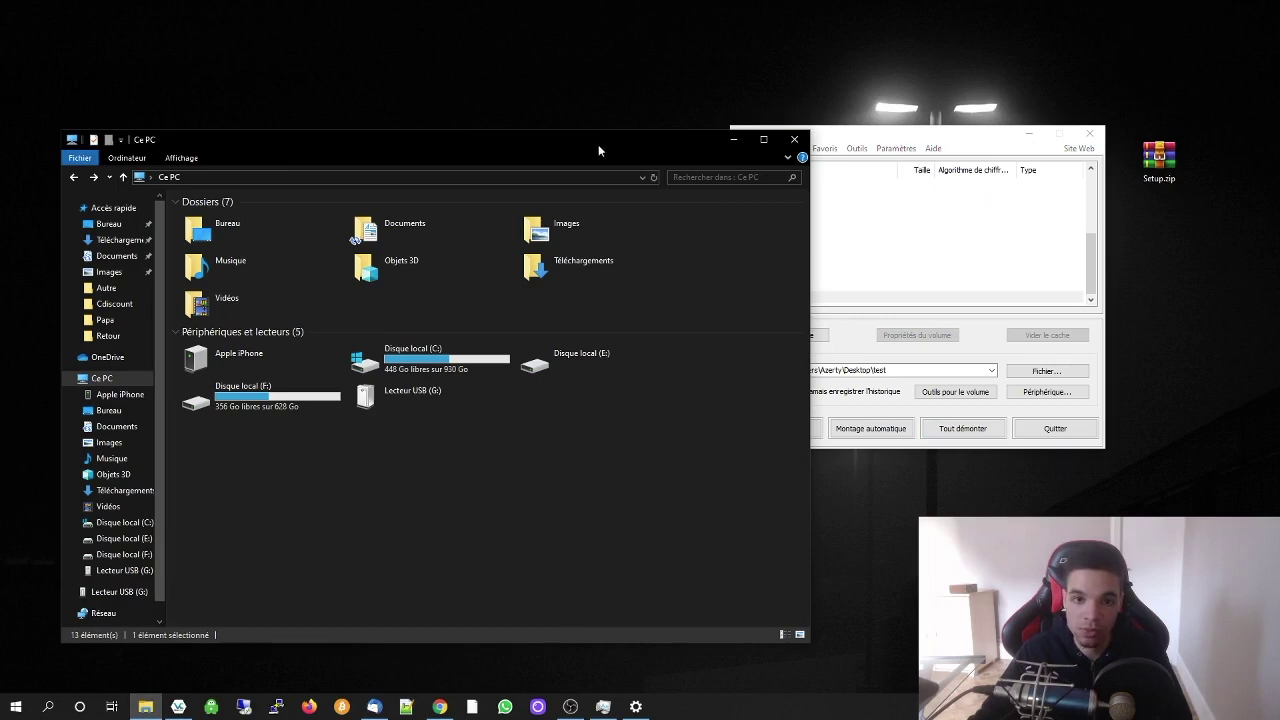
left_click_drag(598, 150, 1024, 181)
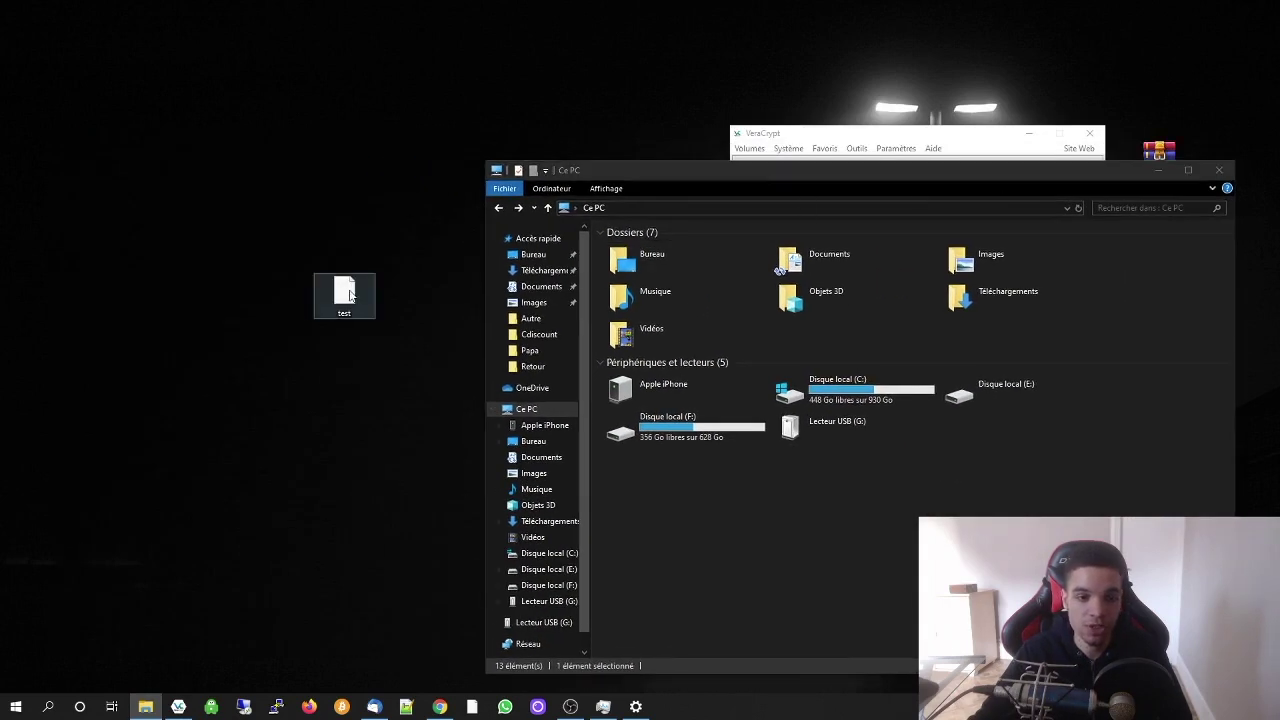
Try opening the dismounted 'test' container from the desktop
double_click(345, 294)
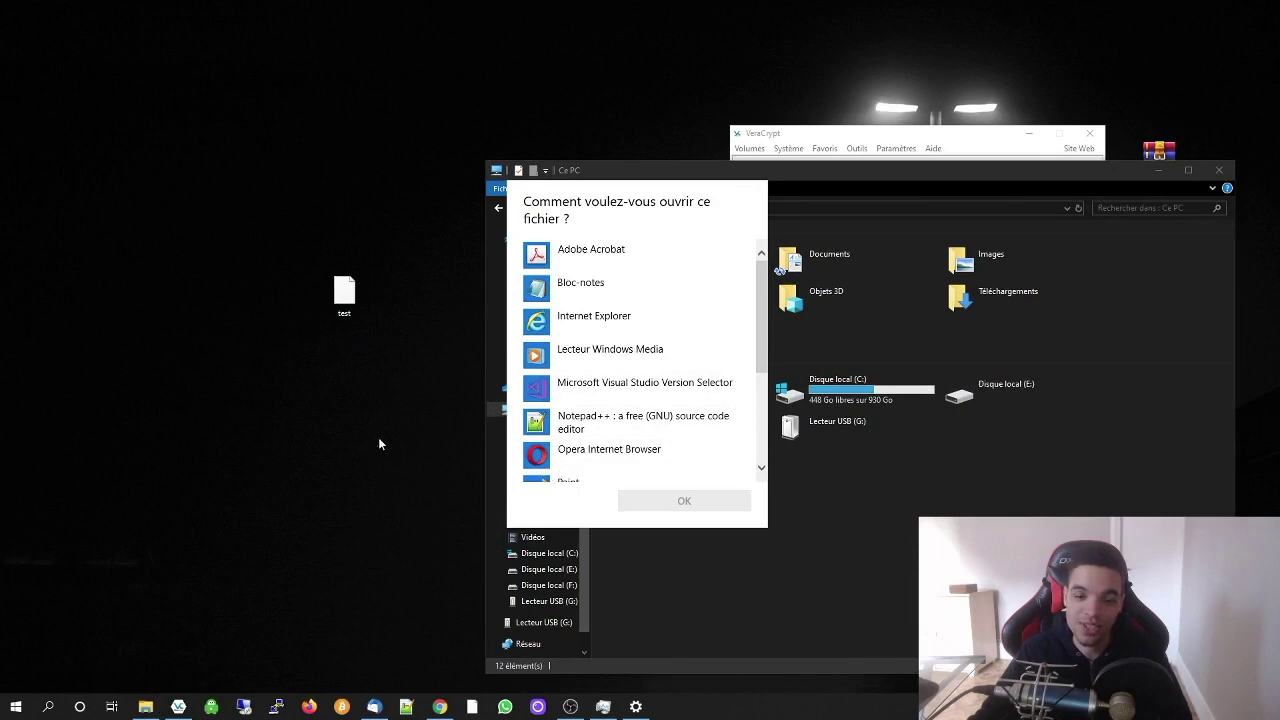